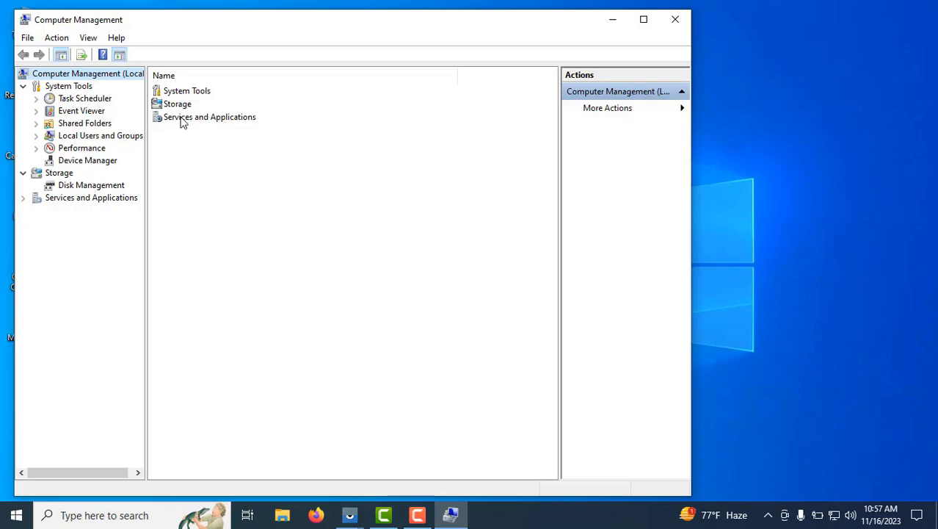
Open the properties of the Windows Update service in the Services list under Services and Applications.
double_click(184, 118)
double_click(196, 90)
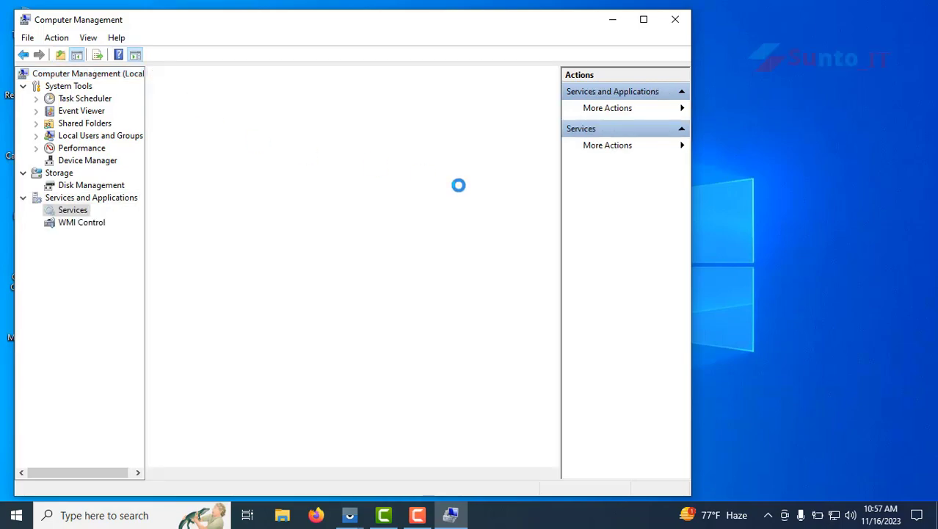
scroll(537, 209, "down", 6)
left_click_drag(556, 194, 536, 433)
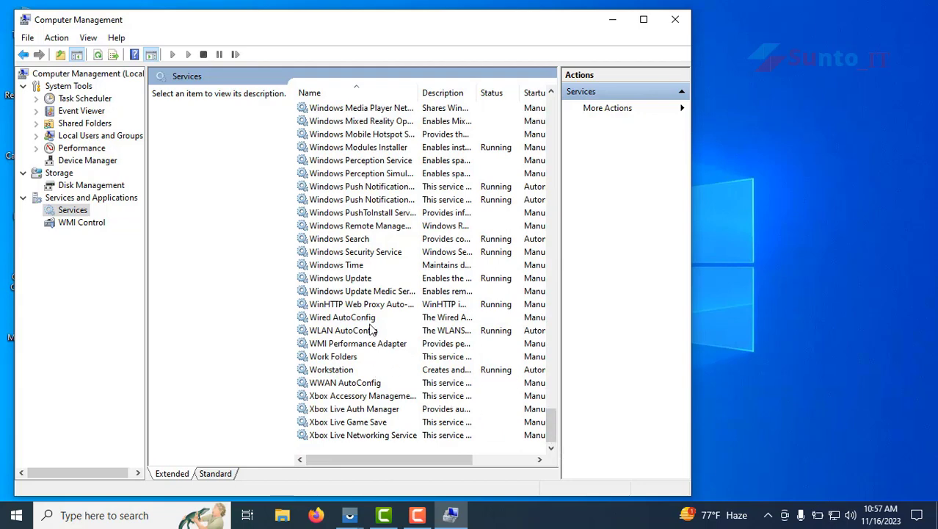
left_click(365, 279)
double_click(489, 283)
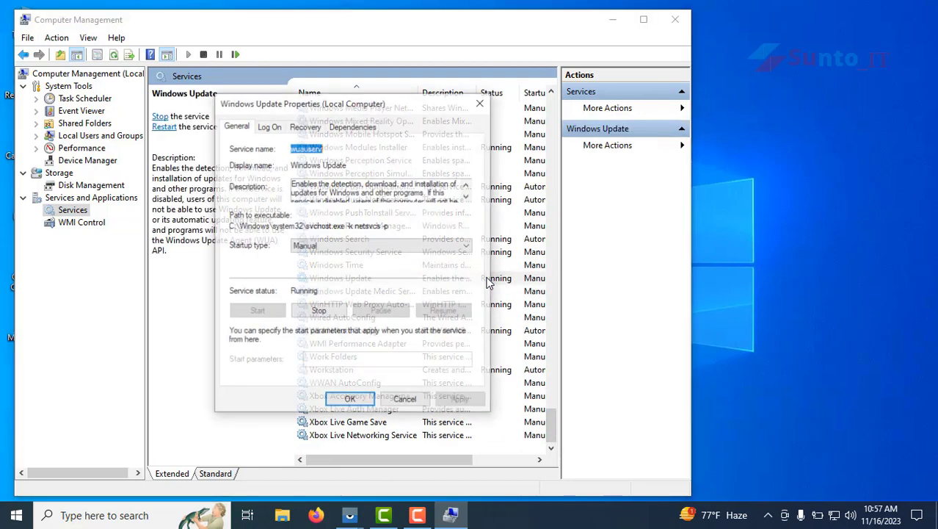
Set the Windows Update service's startup type to Disabled, stop the service, and apply the change.
left_click(329, 249)
left_click(314, 285)
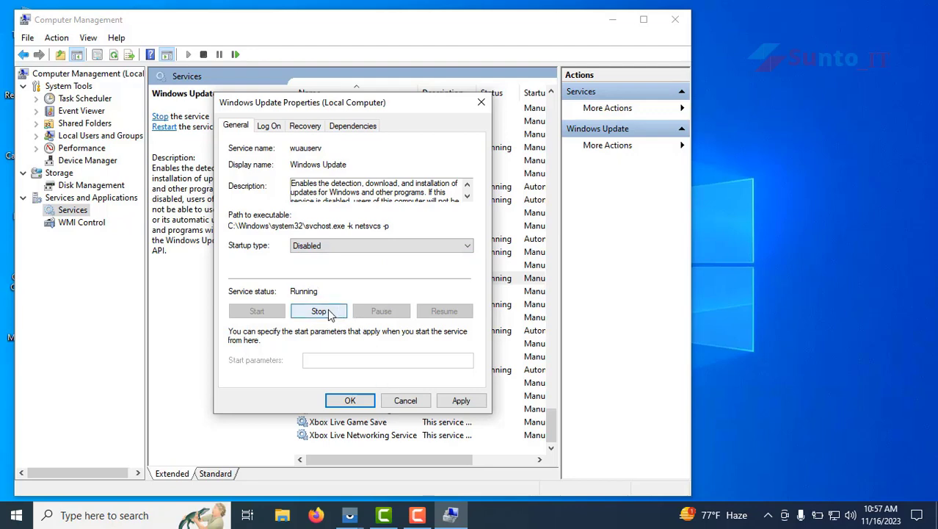
left_click(319, 311)
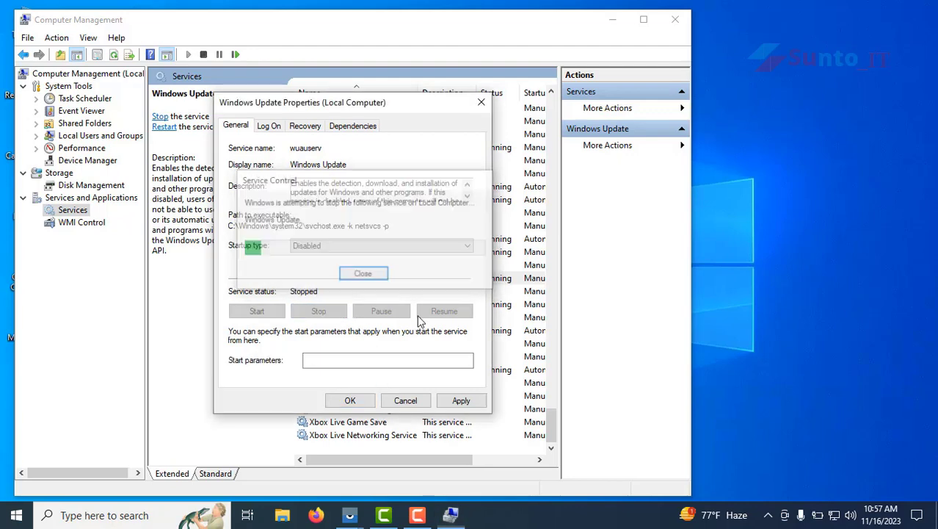
left_click(463, 403)
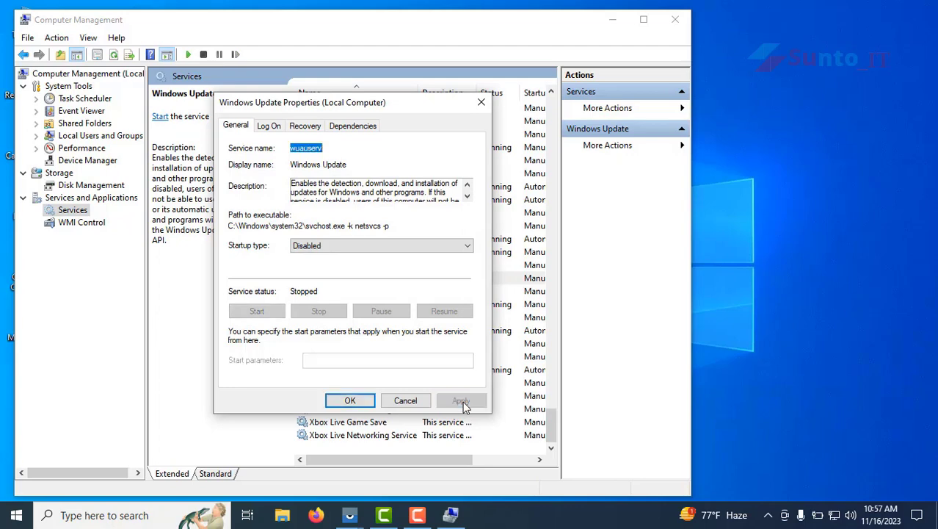
left_click(351, 400)
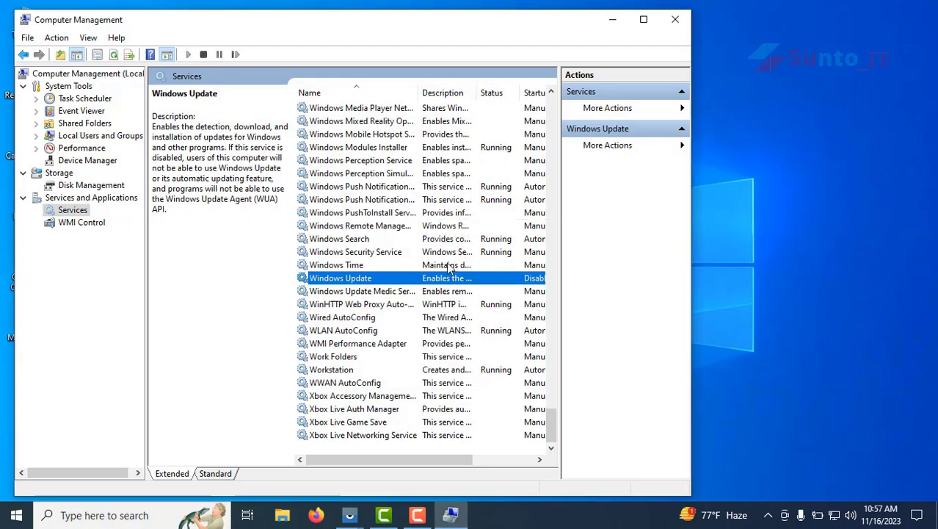
Set the startup type of the Windows Time service to Disabled and apply it.
double_click(450, 266)
left_click(381, 246)
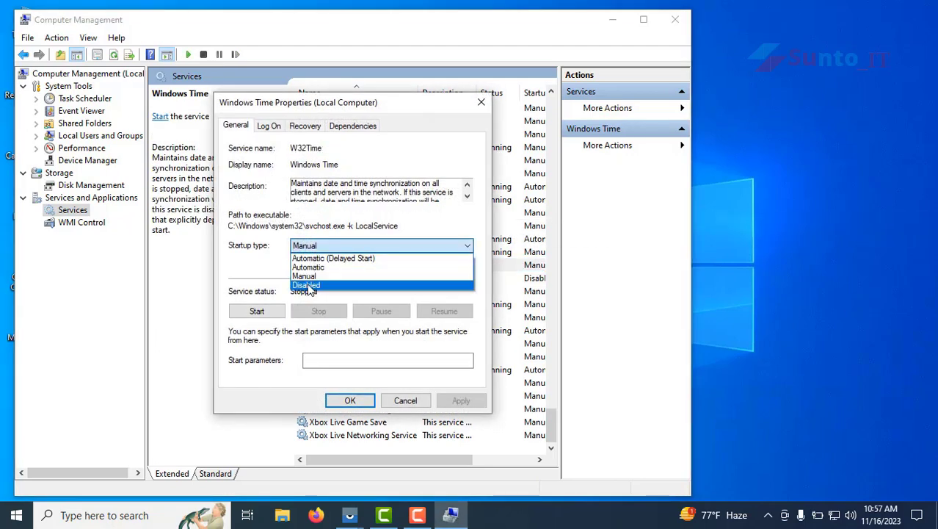
left_click(308, 285)
left_click(461, 400)
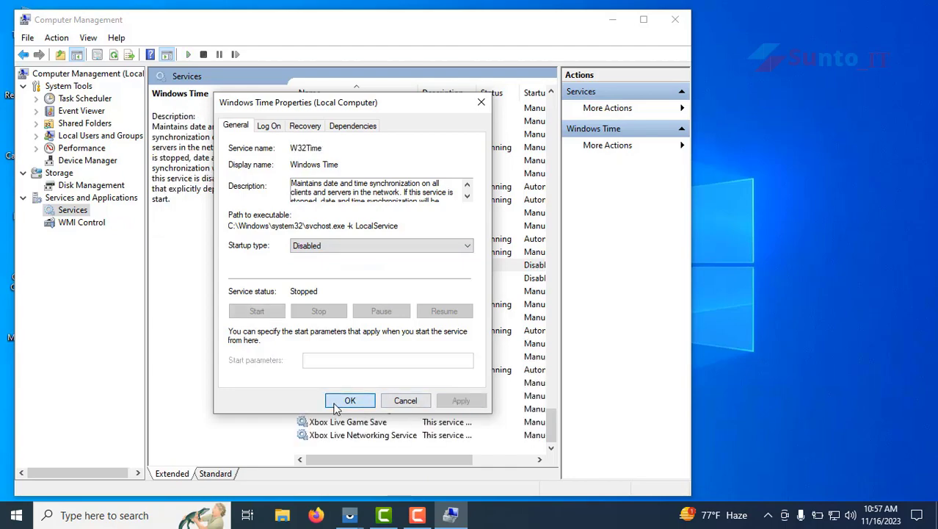
left_click(350, 400)
Set the startup type of the Background Intelligent Transfer Service to Disabled and apply it.
scroll(514, 271, "up", 7)
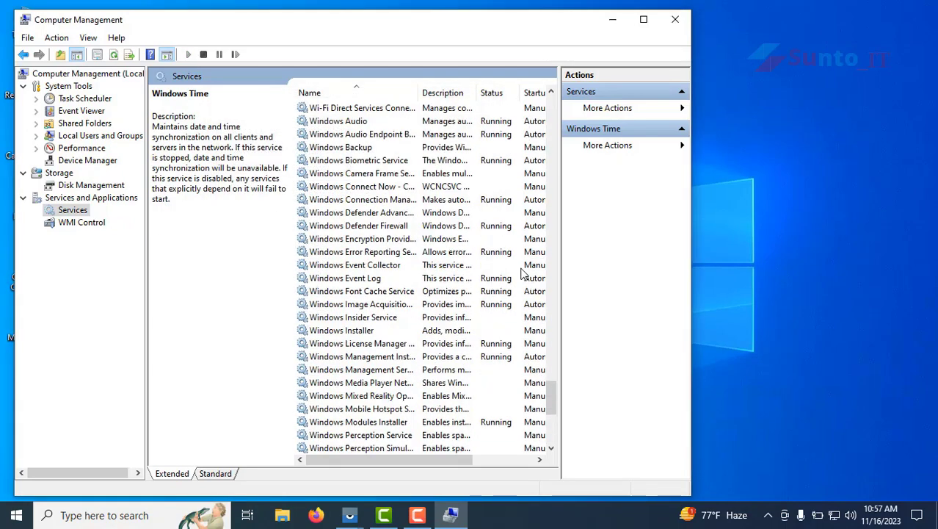
scroll(524, 273, "up", 20)
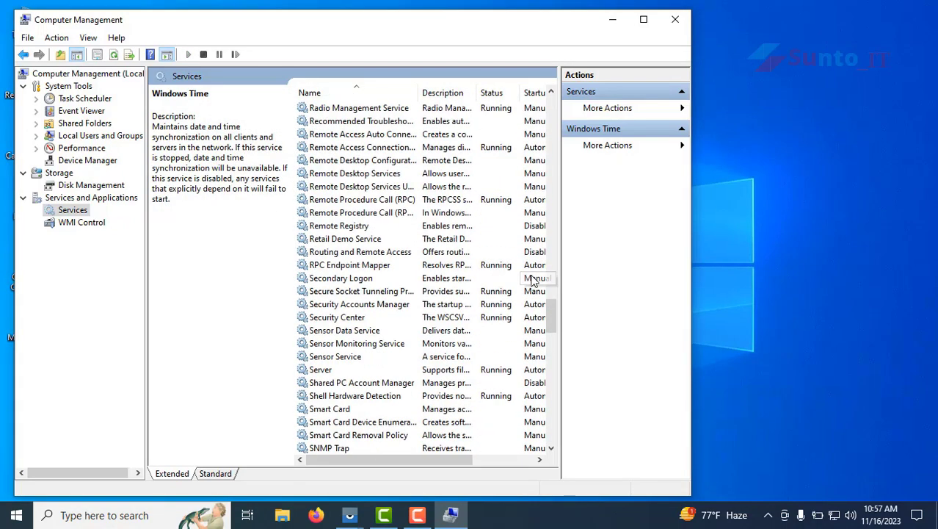
scroll(533, 282, "up", 20)
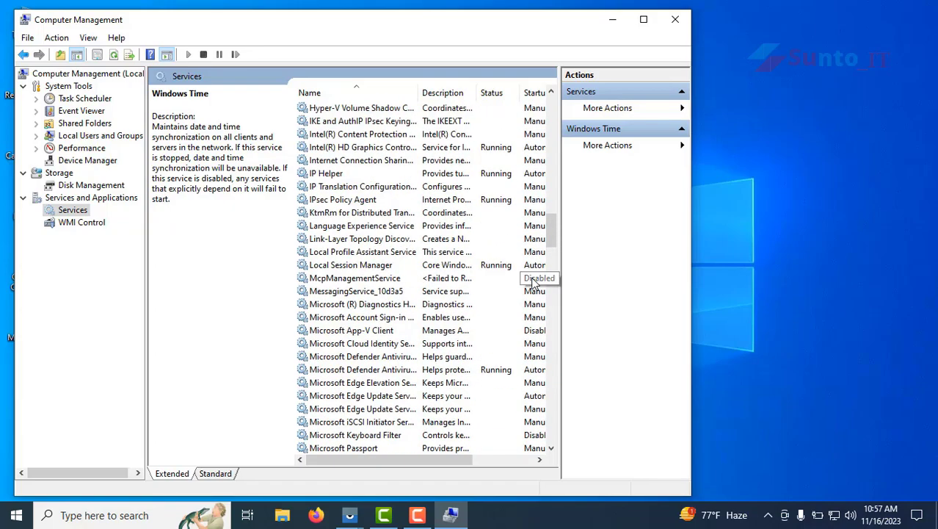
scroll(533, 281, "up", 20)
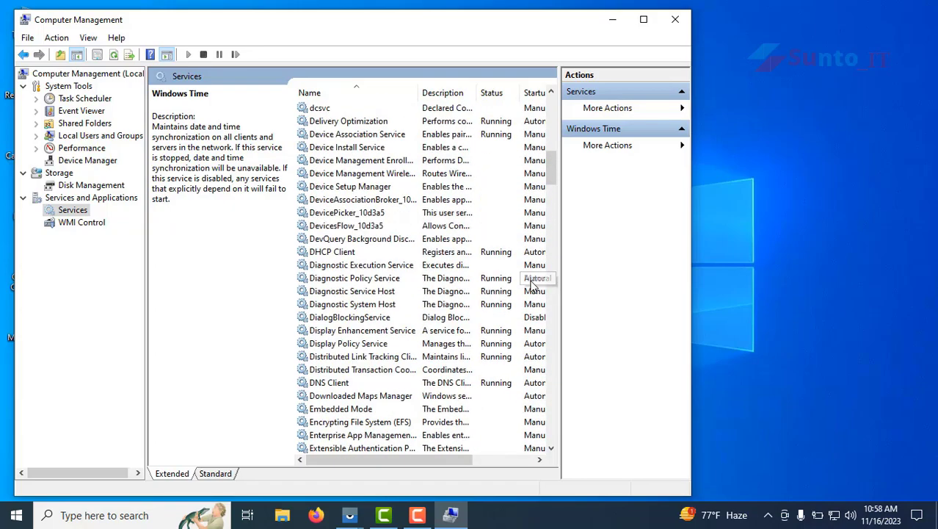
scroll(533, 285, "up", 9)
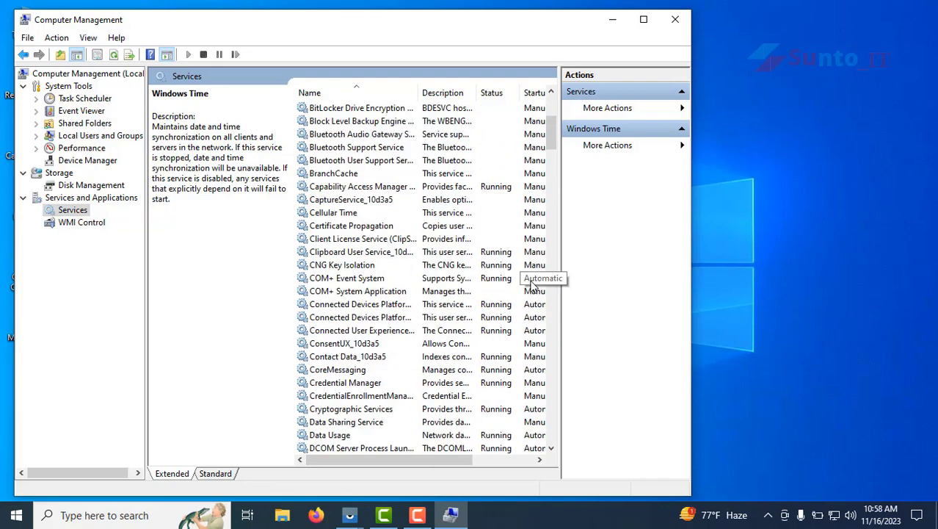
scroll(533, 285, "up", 5)
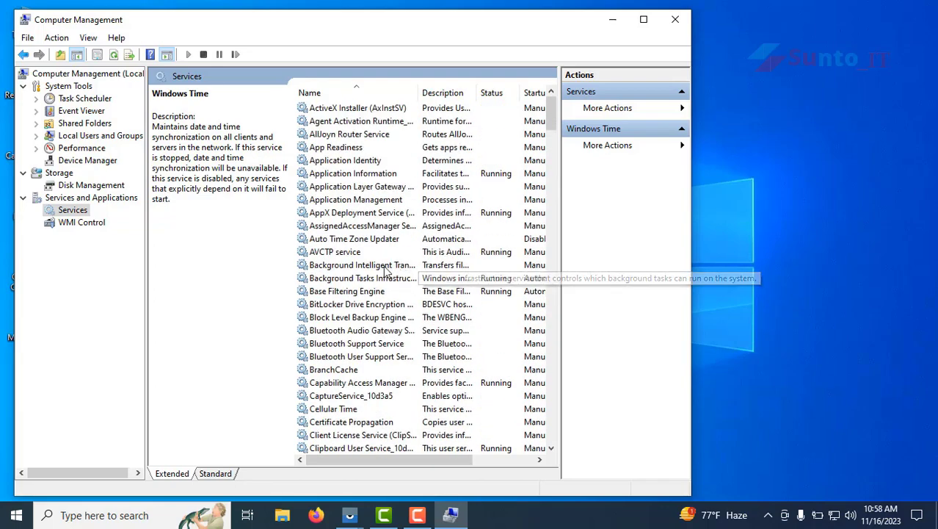
double_click(387, 266)
left_click(360, 246)
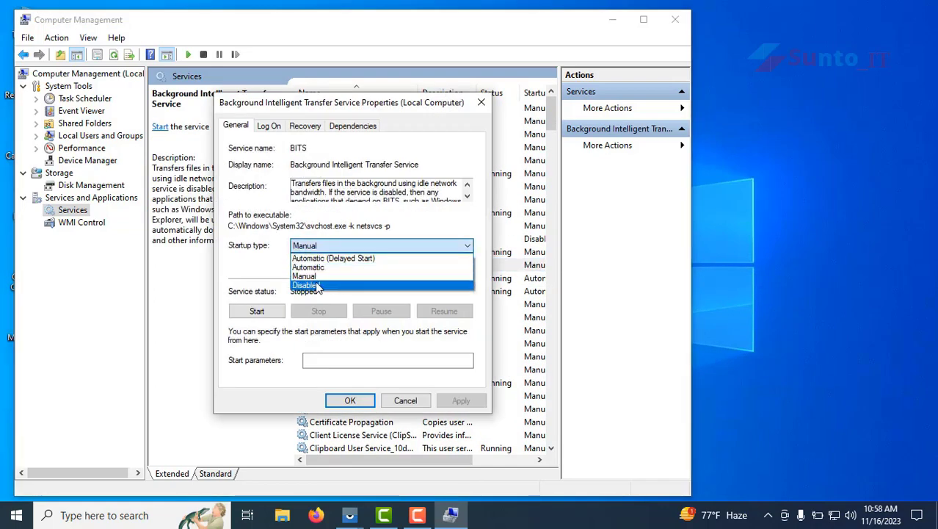
left_click(316, 286)
left_click(460, 401)
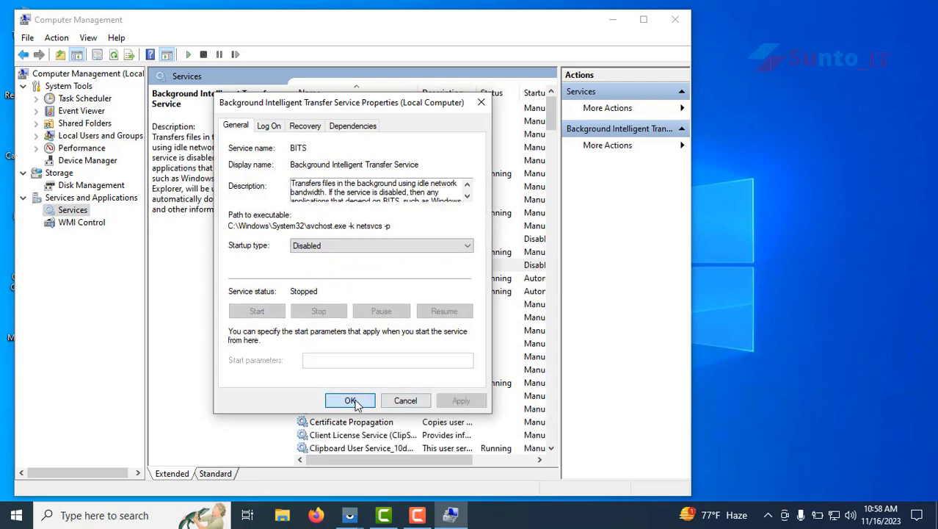
left_click(351, 401)
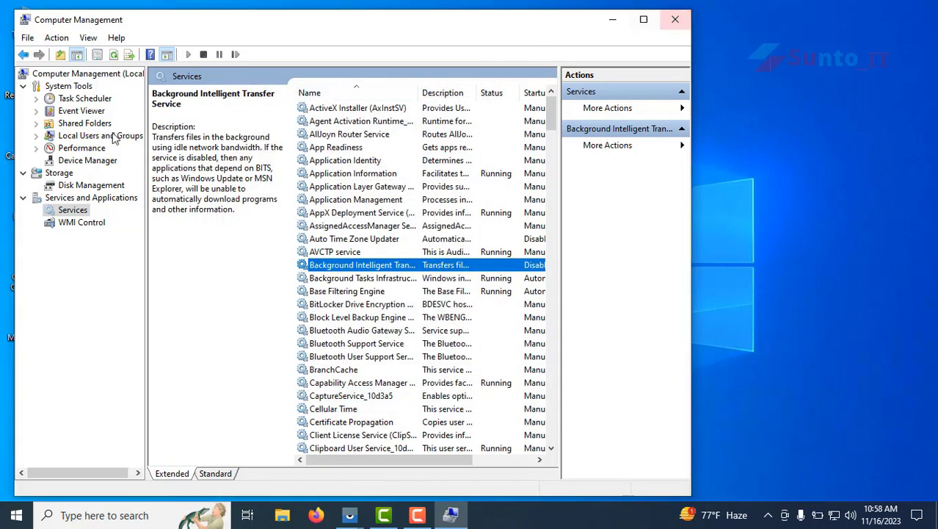
Clear the Application and Security logs under Event Viewer's Windows Logs without saving their contents.
left_click(36, 111)
left_click(49, 136)
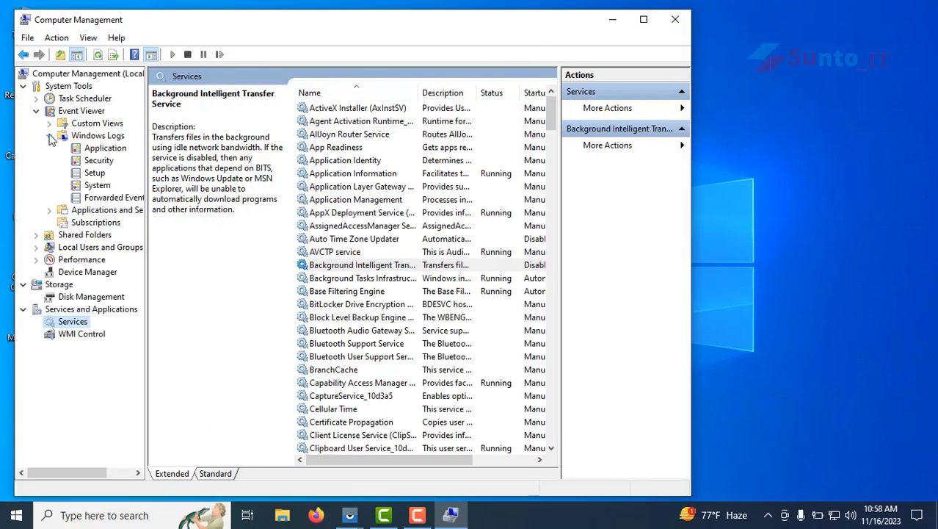
right_click(91, 148)
left_click(149, 209)
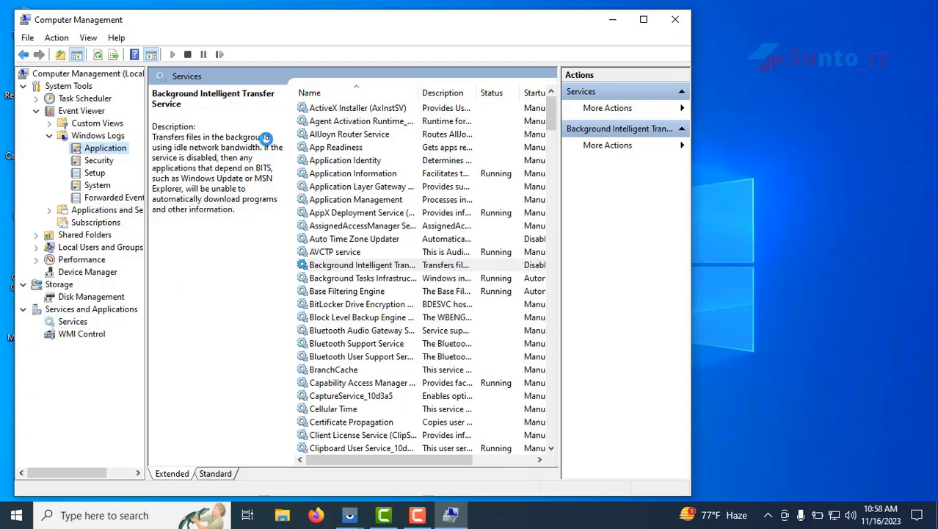
left_click(262, 131)
right_click(97, 160)
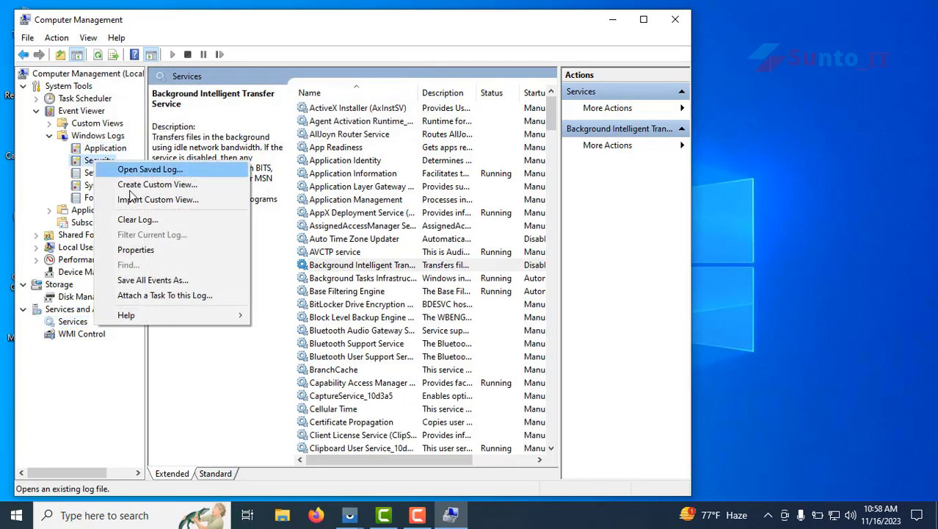
left_click(138, 219)
left_click(279, 147)
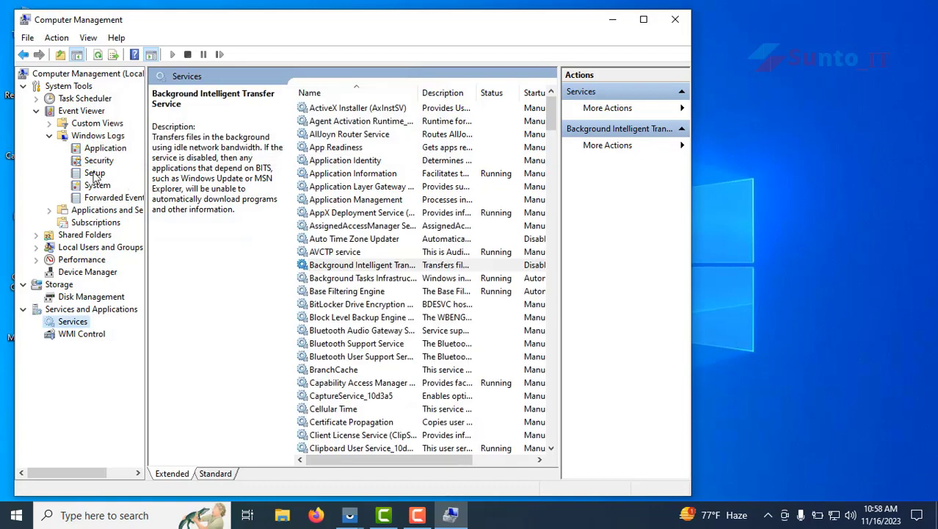
right_click(94, 174)
left_click(157, 210)
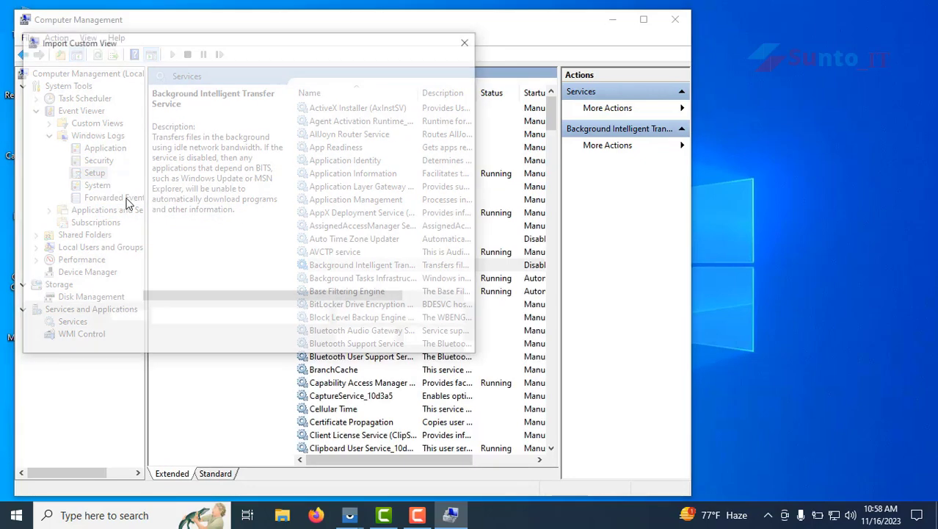
left_click(470, 37)
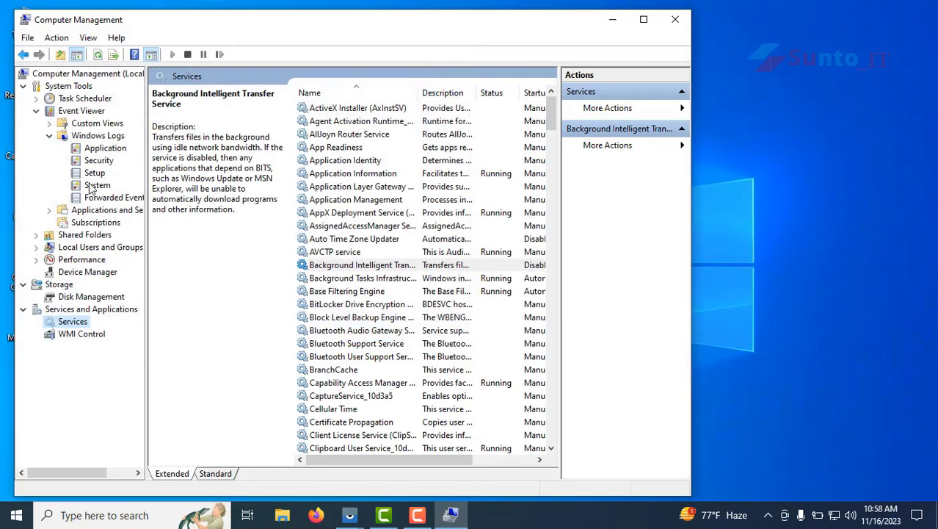
Clear the Setup and System logs under Windows Logs without saving their contents.
right_click(94, 173)
left_click(161, 232)
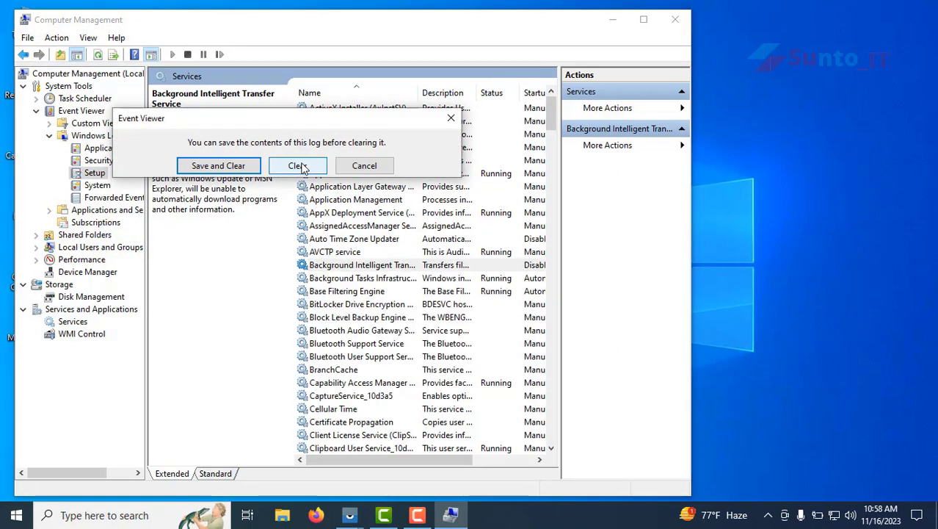
left_click(298, 166)
left_click(97, 186)
right_click(97, 185)
left_click(174, 249)
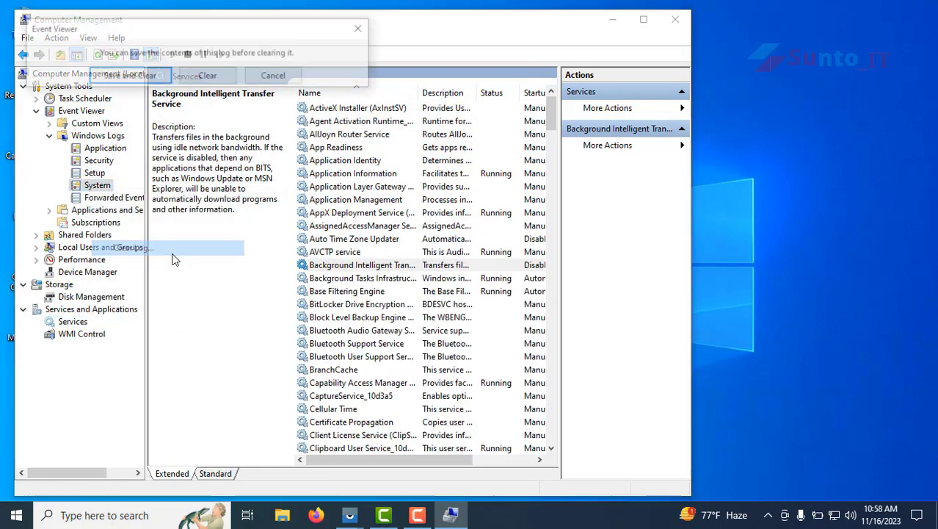
left_click(207, 75)
Clear the Forwarded Events log under Windows Logs without saving its contents.
right_click(114, 197)
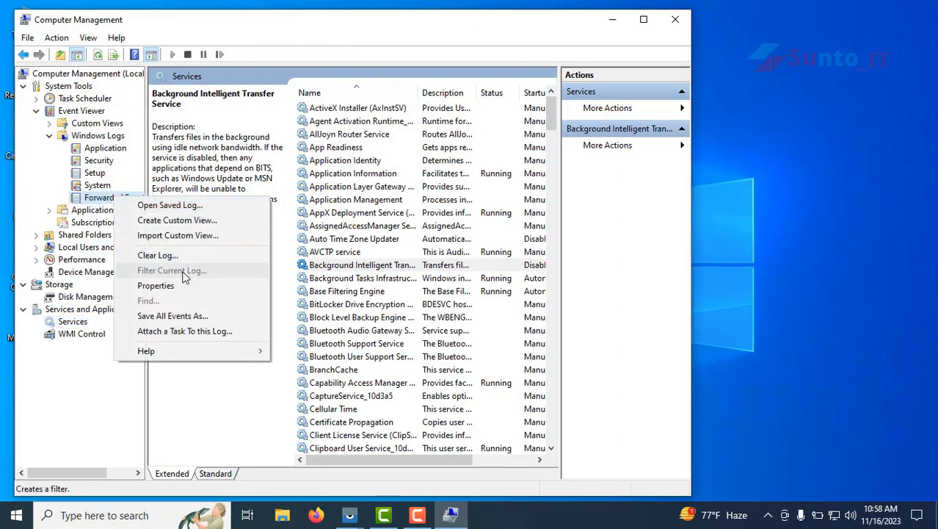
left_click(176, 256)
left_click(232, 95)
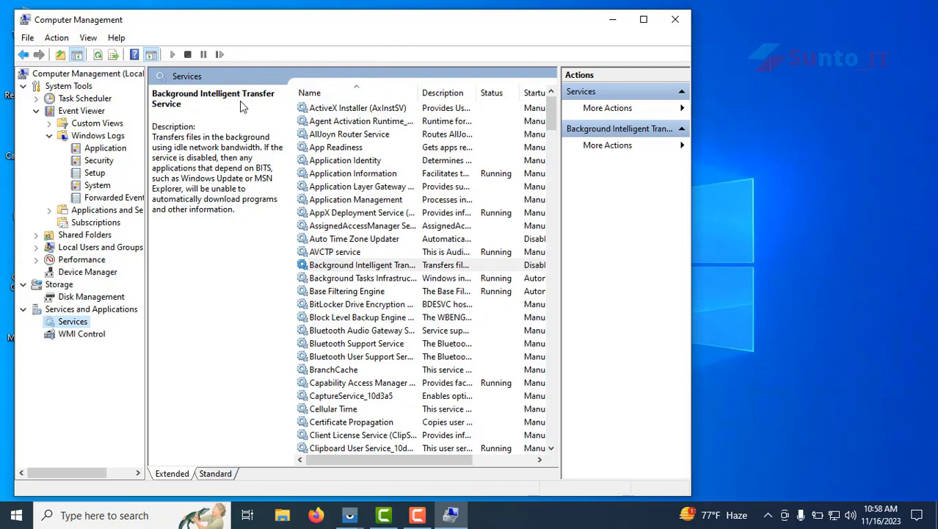
Close Computer Management and open This PC from the desktop.
left_click(675, 20)
right_click(264, 198)
double_click(26, 28)
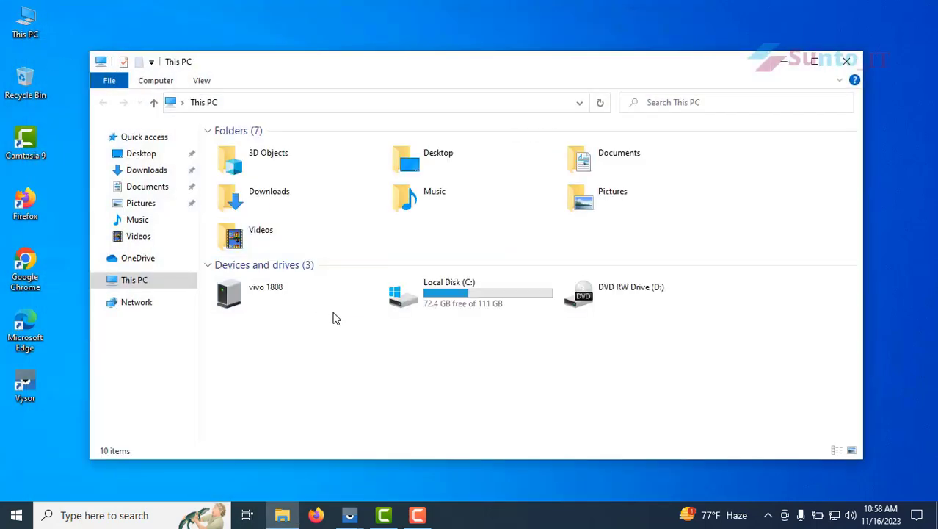
left_click(492, 296)
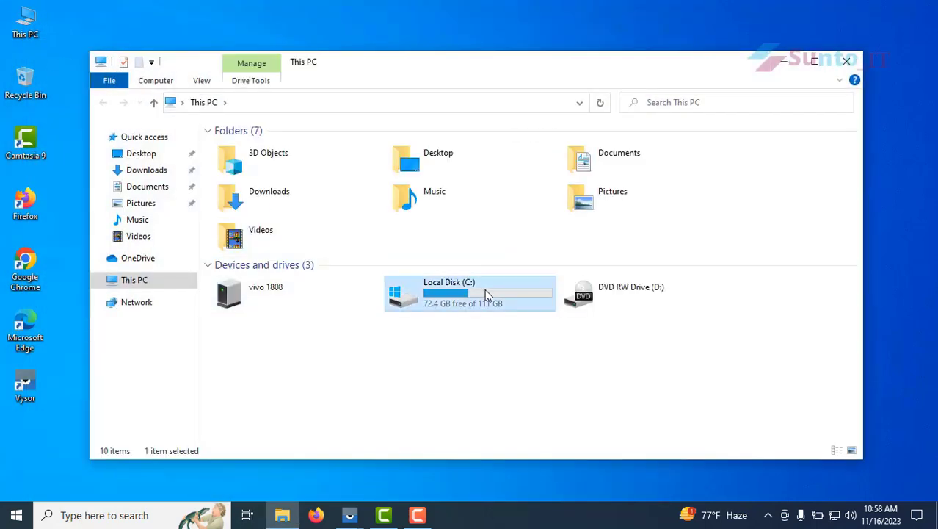
right_click(492, 296)
left_click(527, 490)
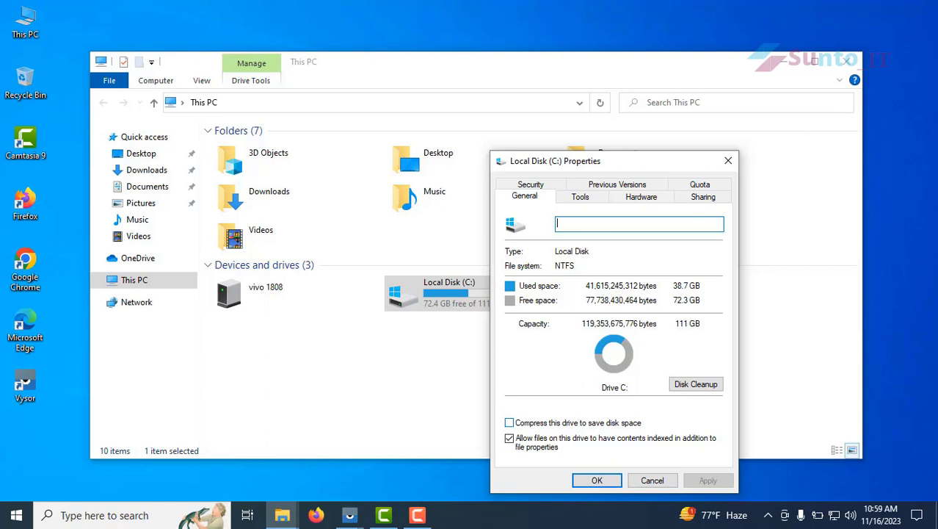
left_click(595, 481)
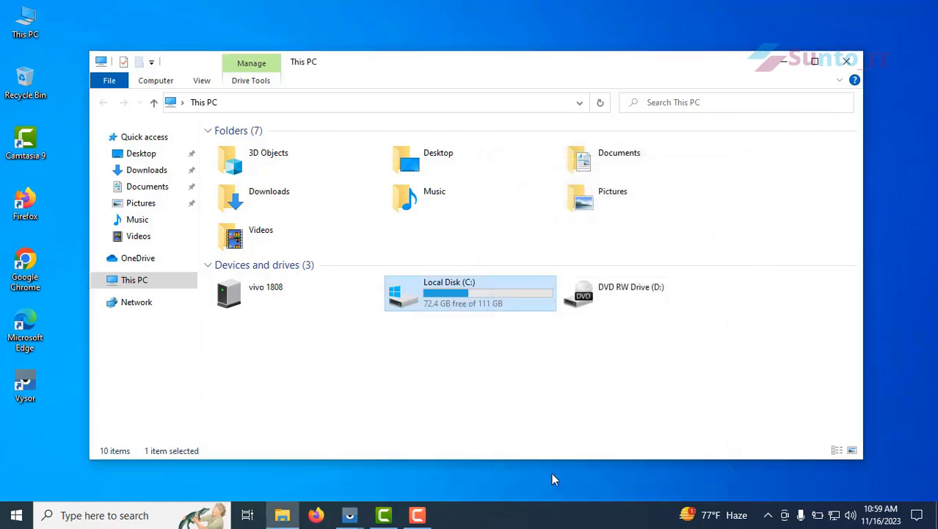
Start Disk Cleanup for Local Disk (C:) from the drive's properties.
right_click(443, 302)
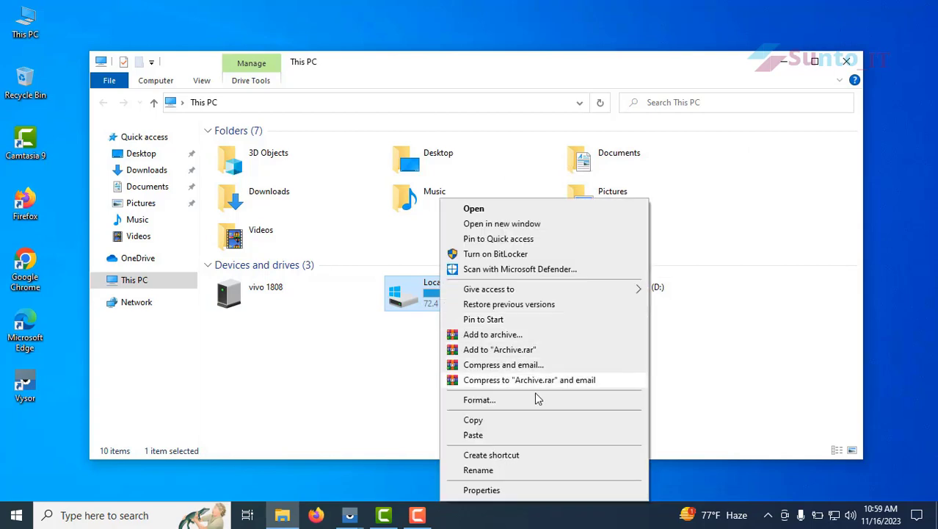
left_click(501, 495)
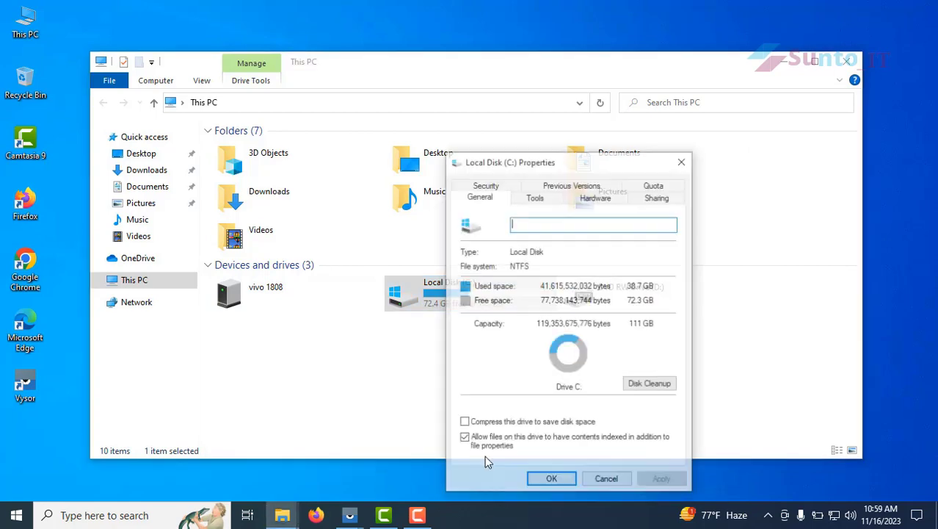
left_click(654, 384)
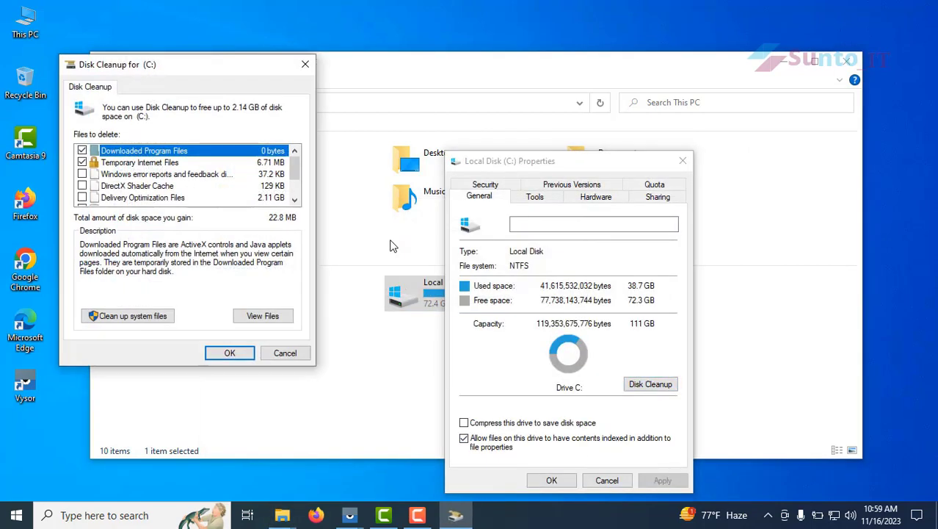
Select all file categories in Disk Cleanup, including Delivery Optimization Files and Recycle Bin, and permanently delete these files from drive C:.
left_click(82, 186)
left_click(82, 198)
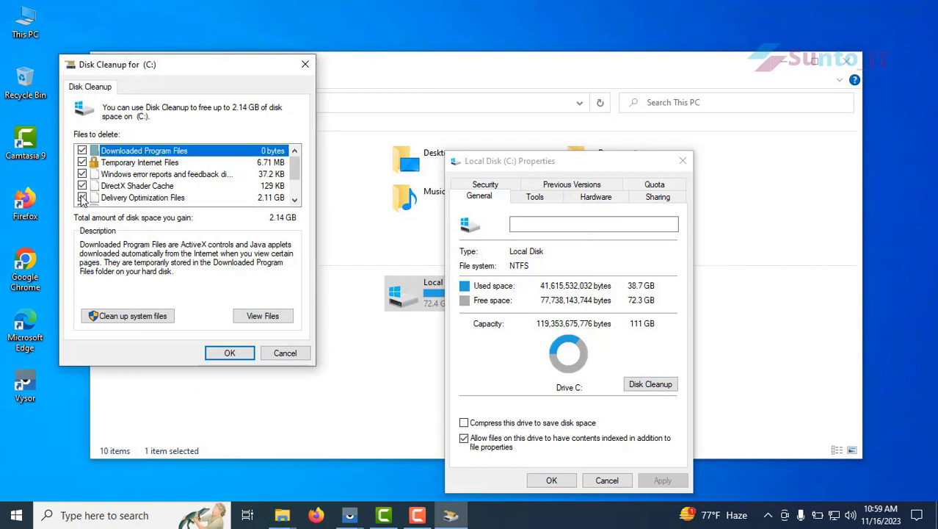
scroll(82, 195, "down", 1)
left_click(82, 174)
left_click(82, 162)
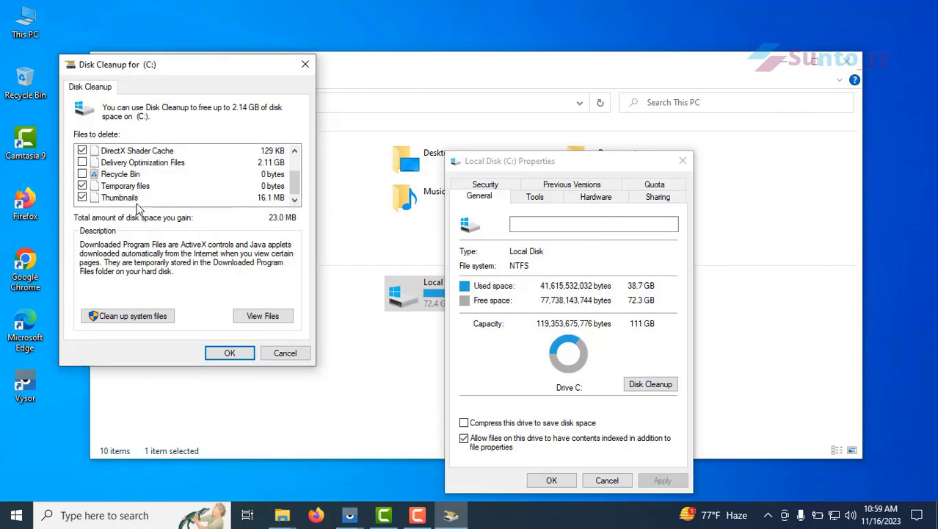
left_click(82, 162)
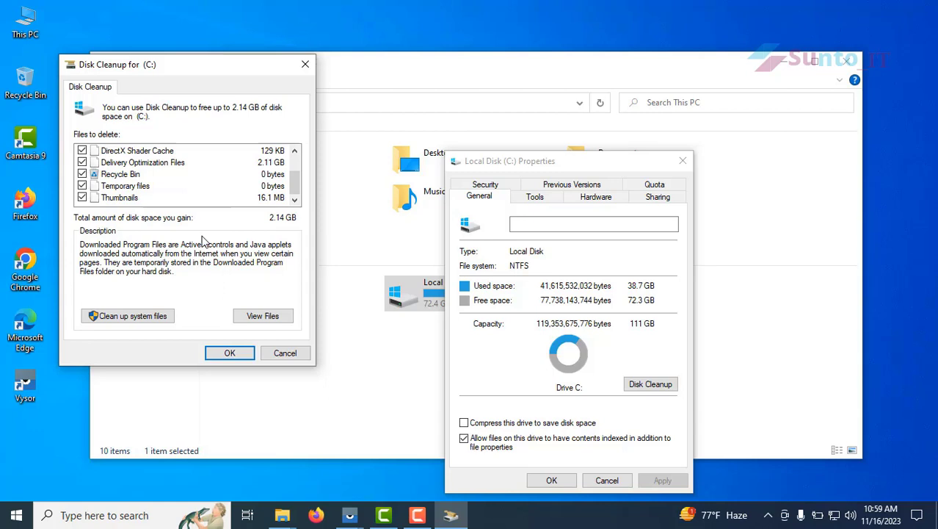
left_click(234, 353)
left_click(489, 266)
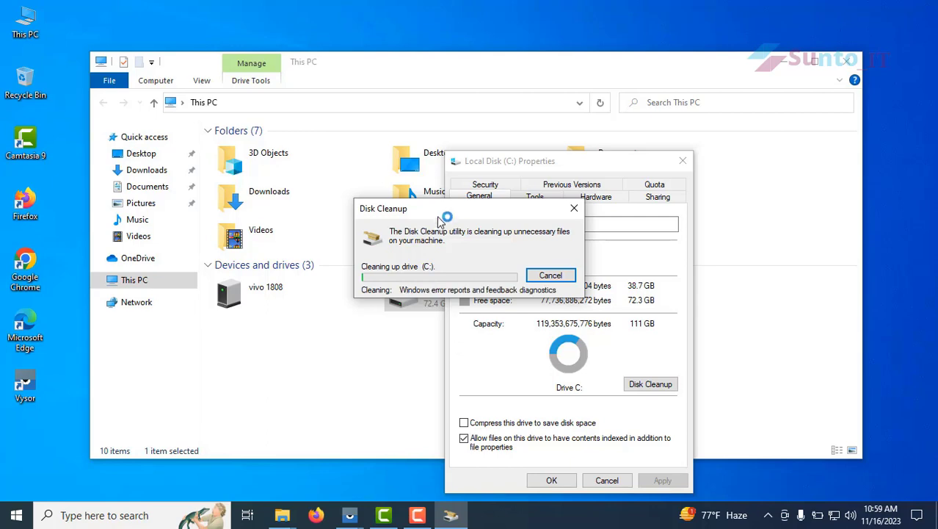
left_click_drag(435, 213, 487, 198)
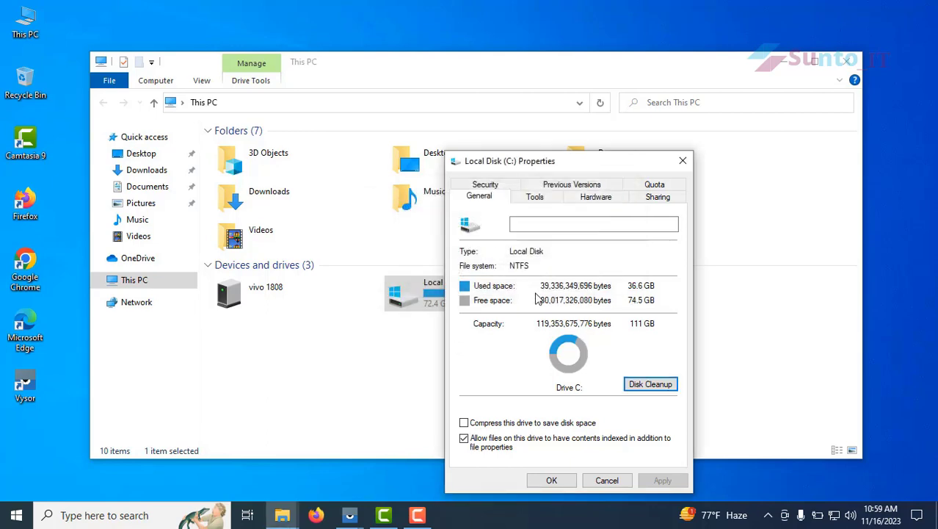
Start Disk Cleanup for drive C: again, select all file categories, and extend the scan to system files.
left_click(644, 386)
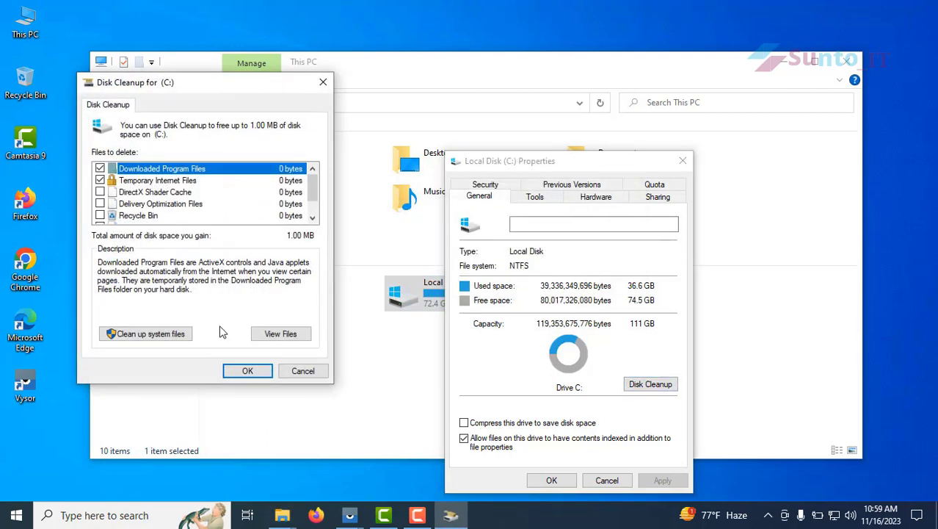
left_click(100, 191)
scroll(102, 217, "down", 1)
left_click(101, 204)
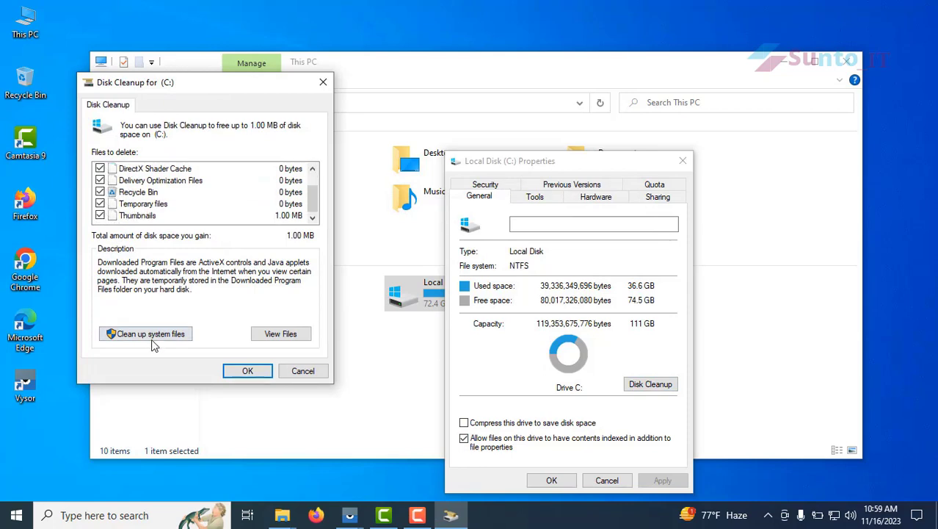
left_click(152, 338)
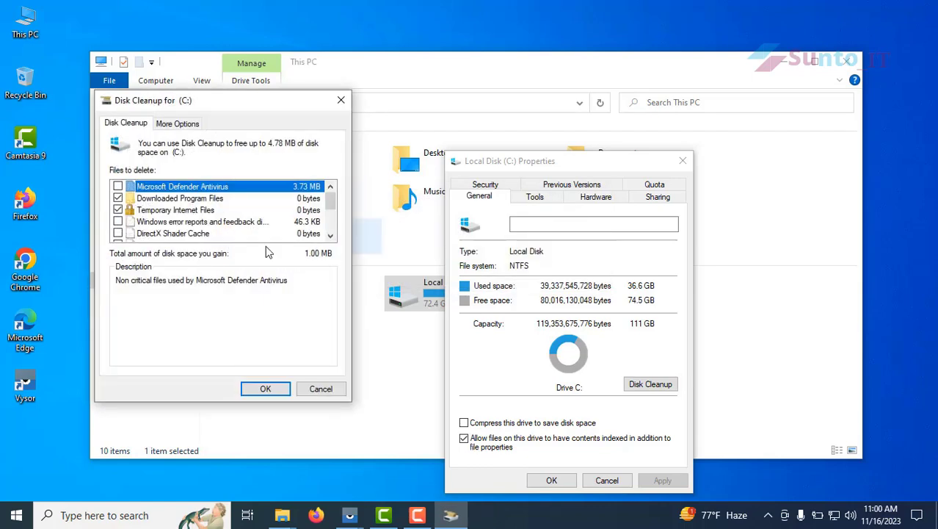
Select all system file categories, including Microsoft Defender Antivirus and Language Resource Files, and permanently delete these files.
left_click(118, 186)
left_click(118, 221)
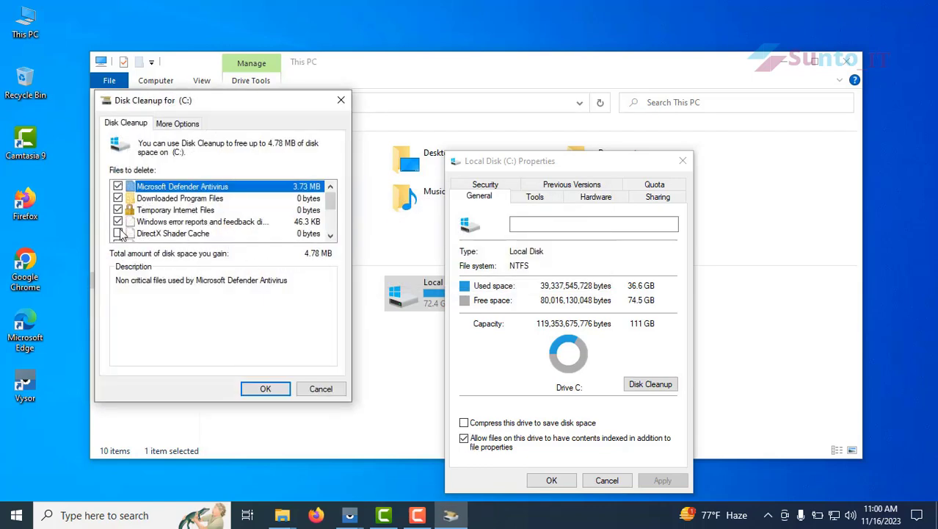
scroll(120, 235, "down", 2)
left_click(125, 221)
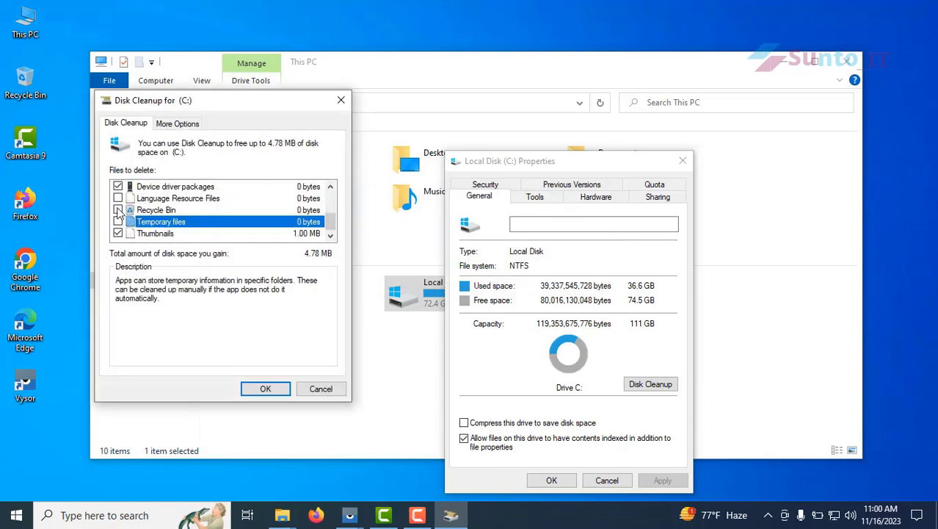
left_click(118, 221)
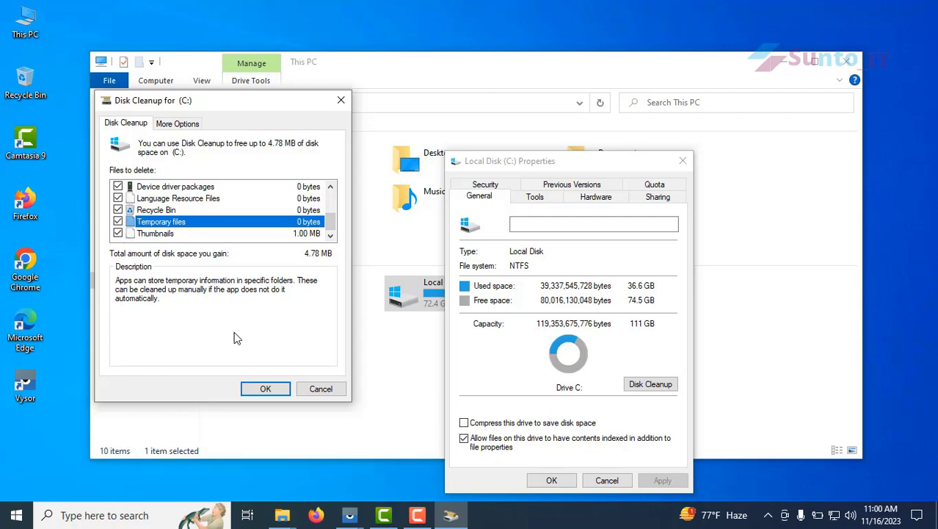
left_click(278, 389)
left_click(491, 265)
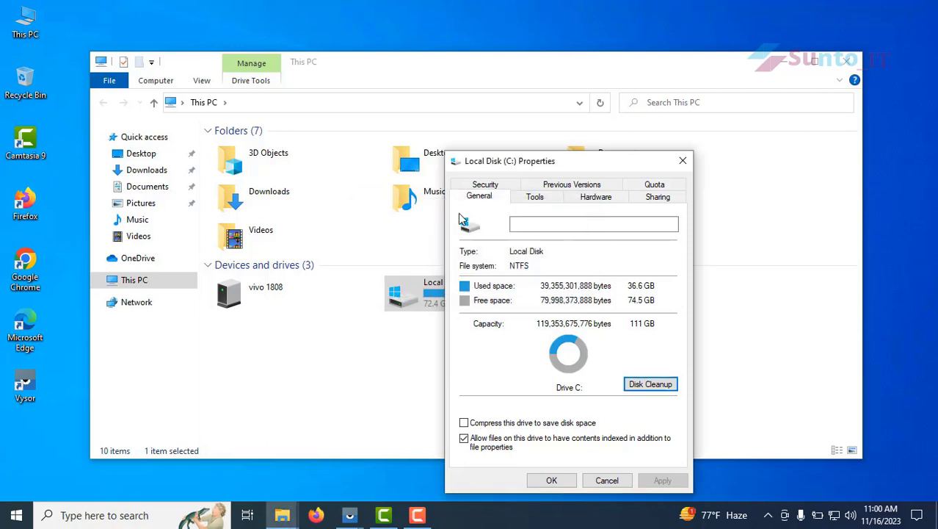
Close the Local Disk (C:) properties and the This PC window, and refresh the desktop.
left_click(550, 481)
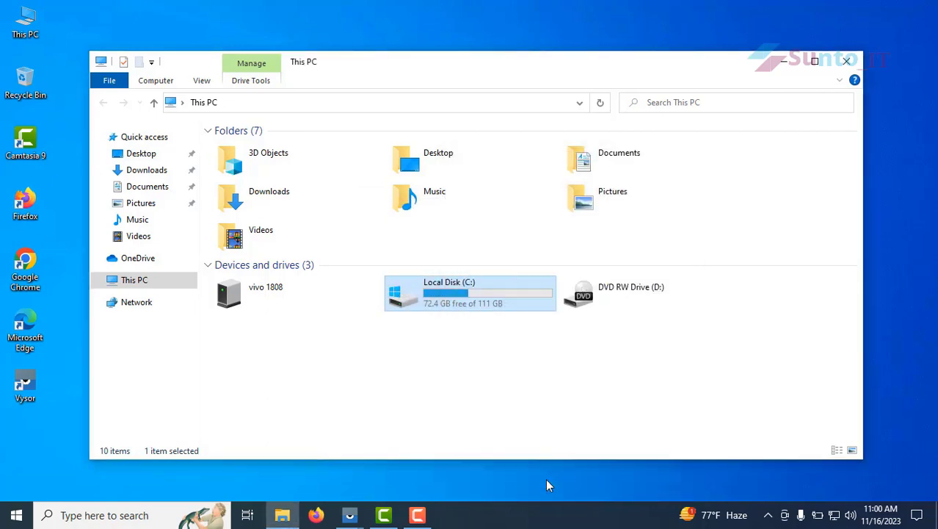
left_click(845, 61)
right_click(311, 209)
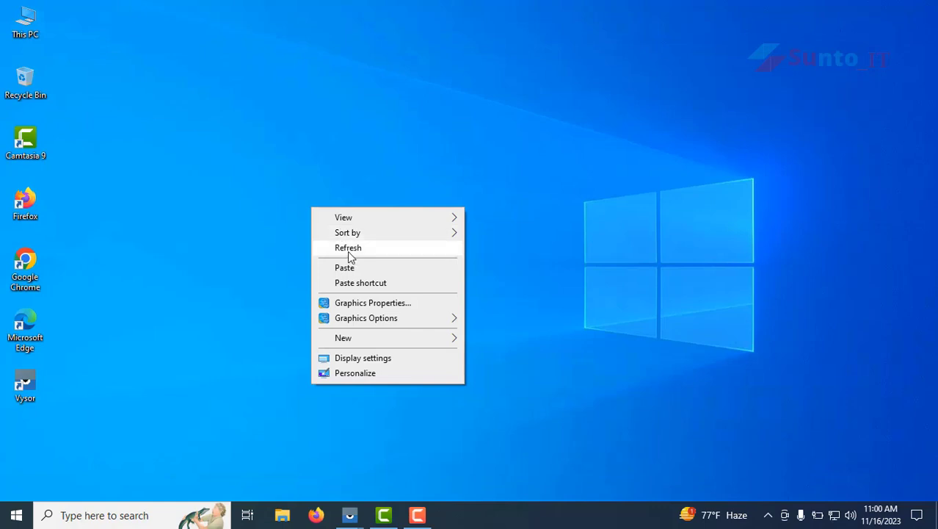
left_click(349, 250)
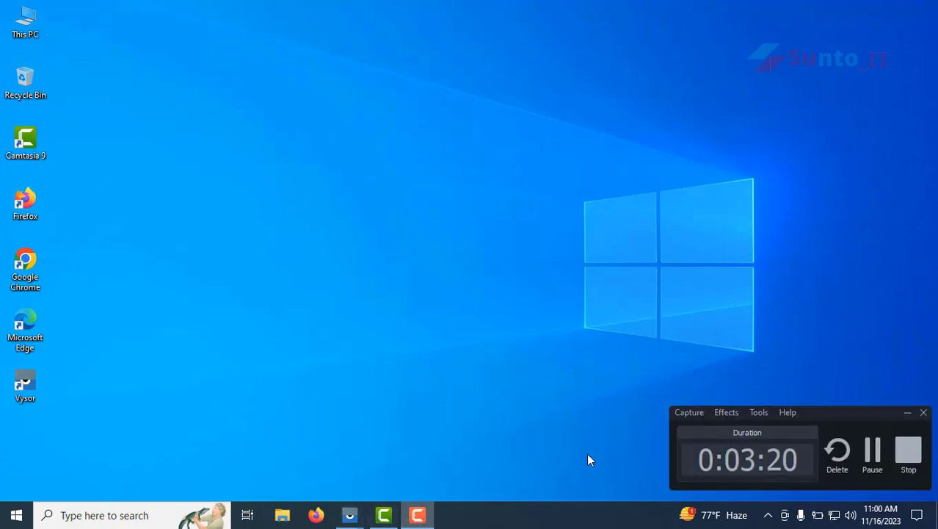
left_click(417, 515)
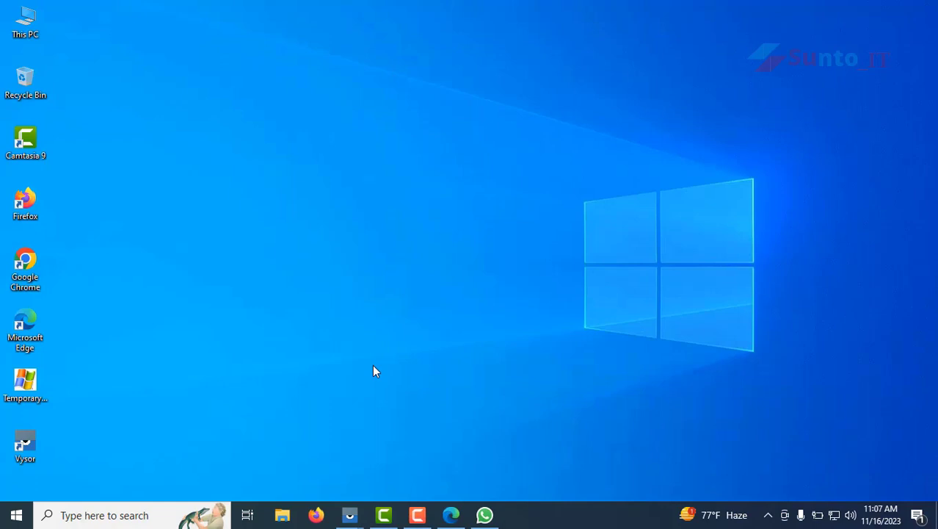
double_click(9, 383)
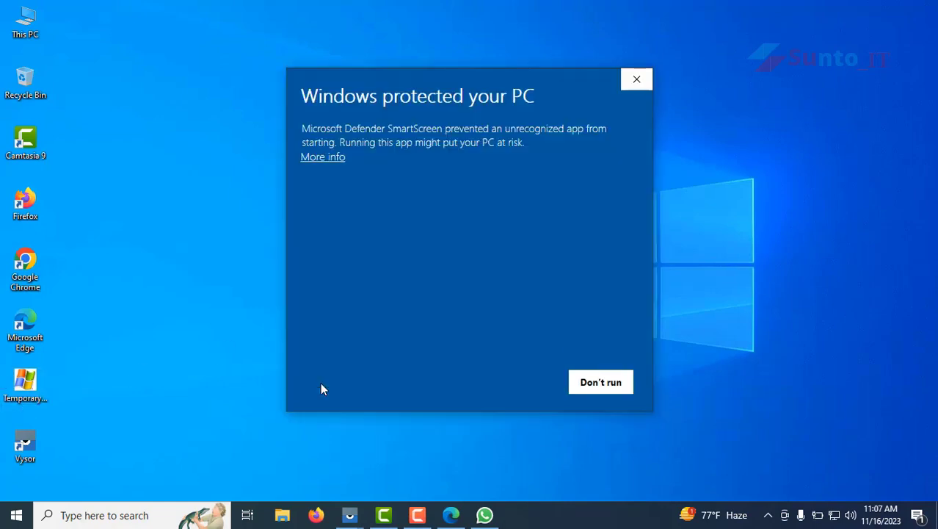
left_click(591, 386)
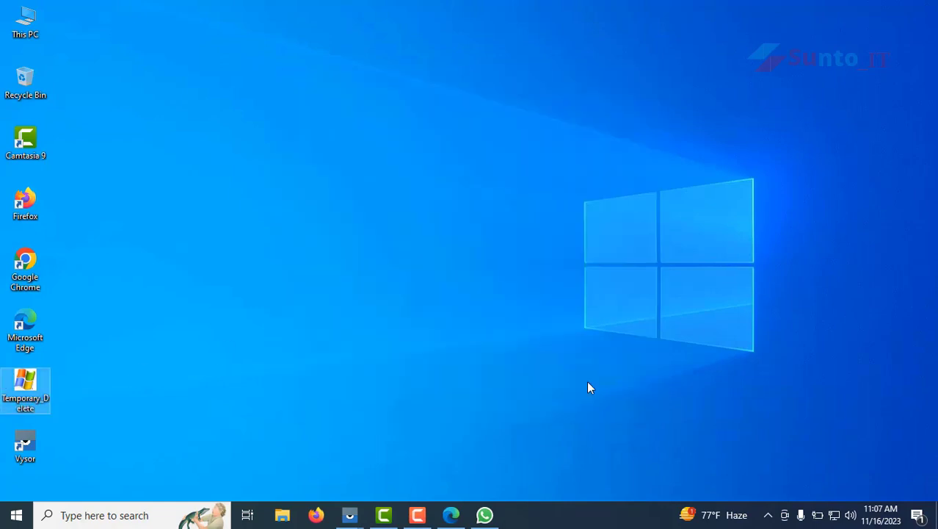
double_click(21, 395)
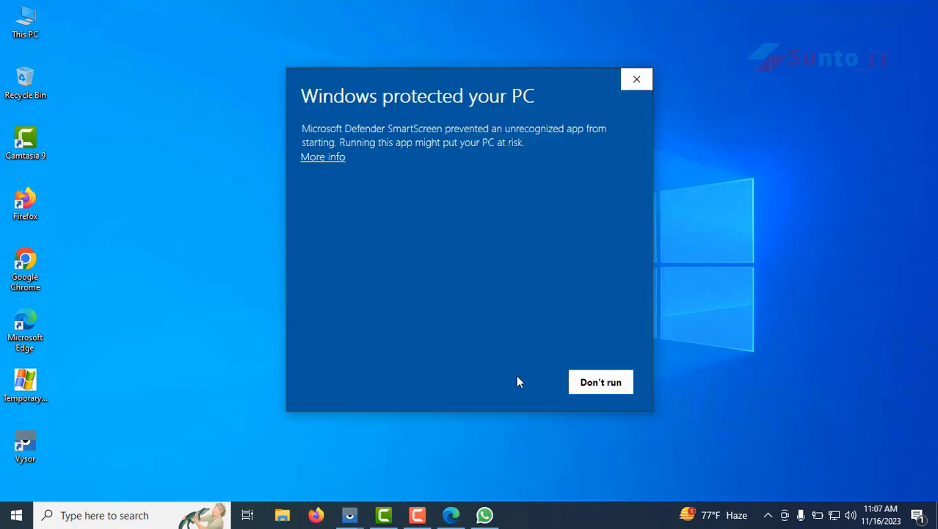
left_click(598, 386)
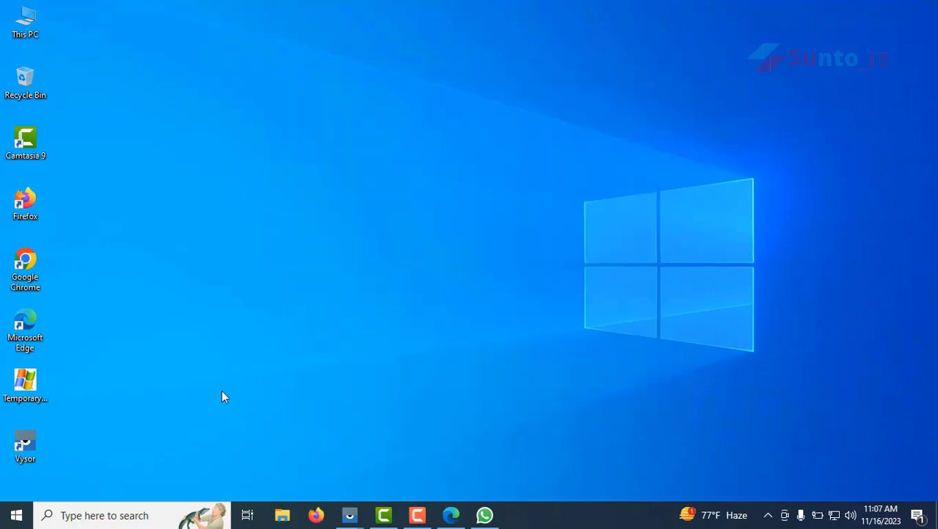
Run Temporary_Delete from the desktop as administrator, allowing it to run despite the SmartScreen block.
left_click(44, 386)
right_click(29, 387)
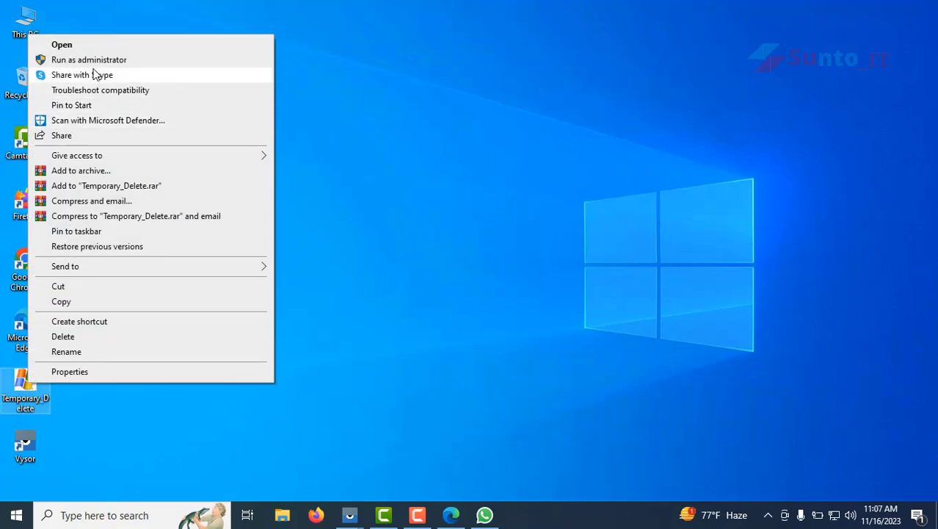
left_click(88, 59)
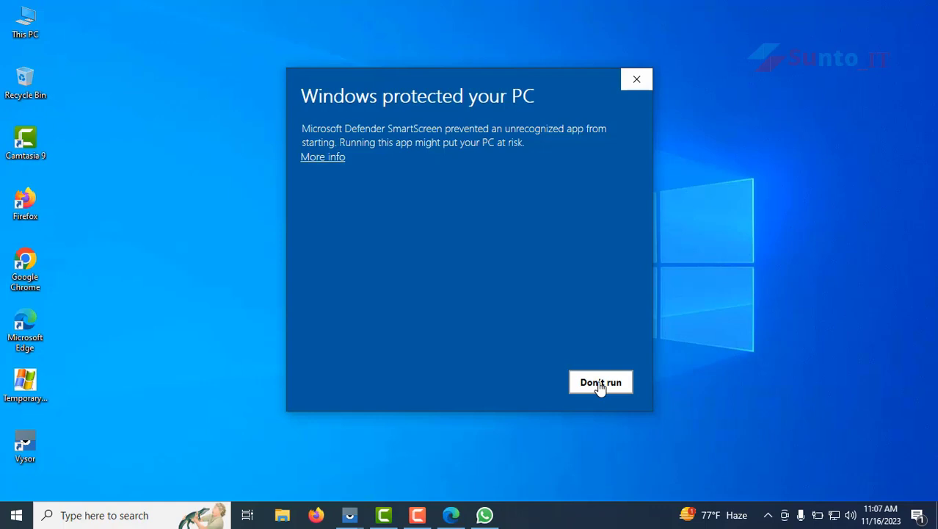
left_click(312, 163)
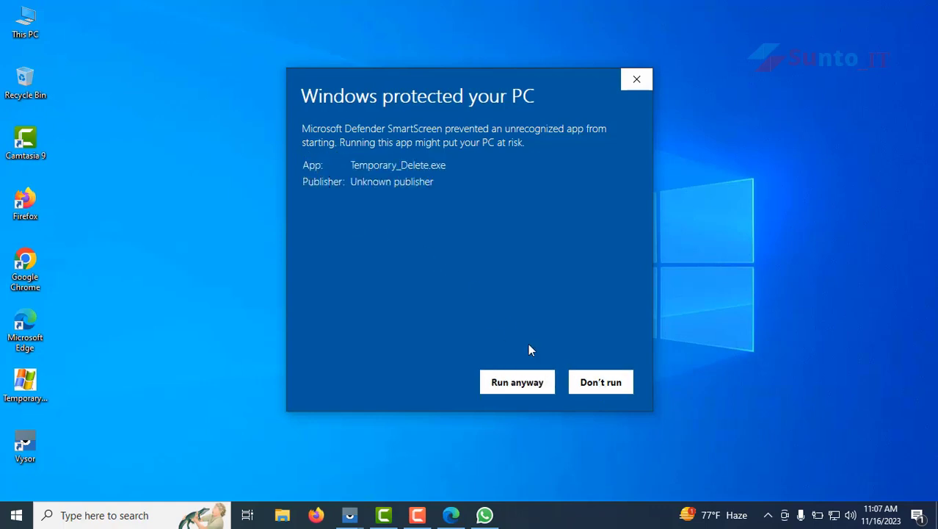
left_click(516, 389)
left_click(513, 389)
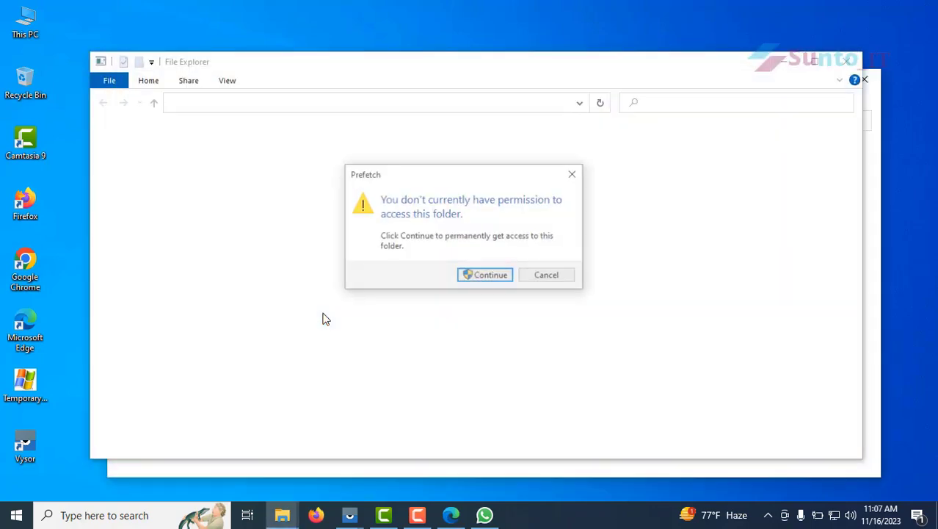
Delete all shortcuts in the Recent folder and close its window.
left_click(470, 279)
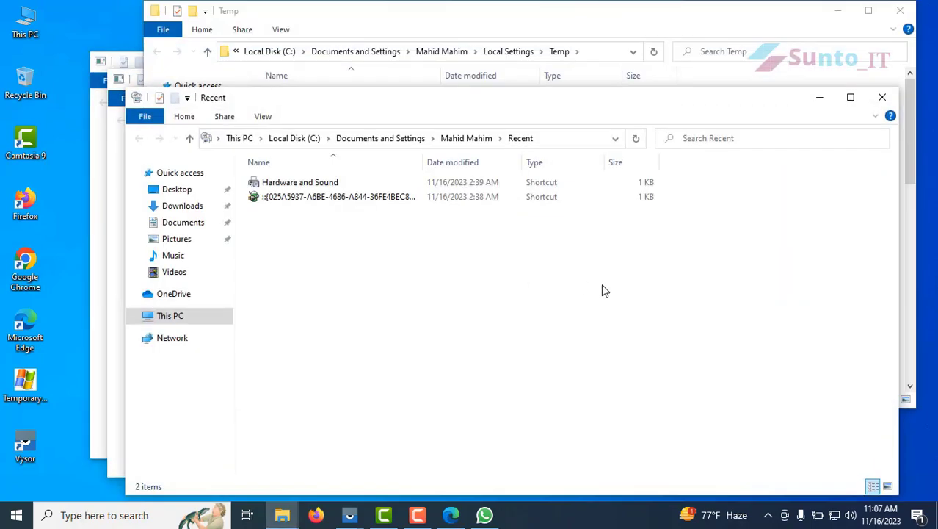
key("ctrl+a")
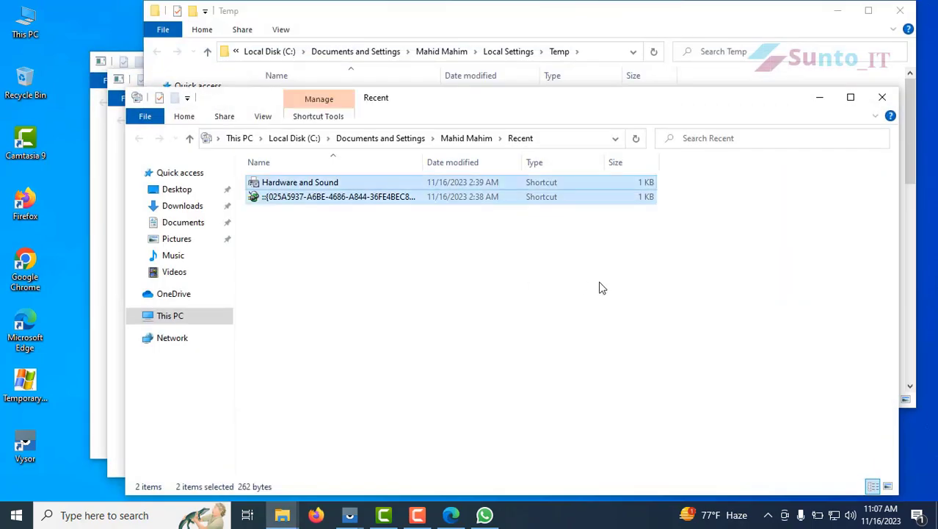
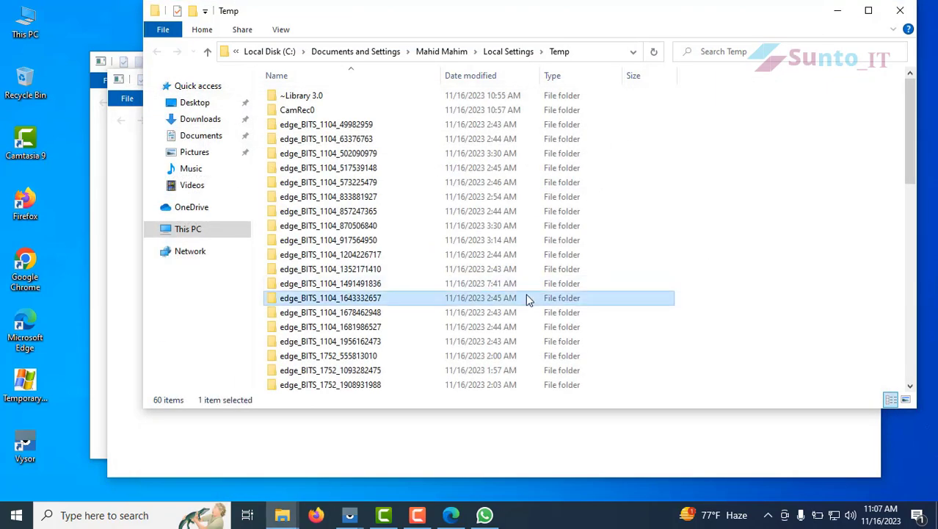
Delete everything in the user's Local Settings Temp folder, skipping all files in use, and close its window.
key("ctrl+a")
key("Delete")
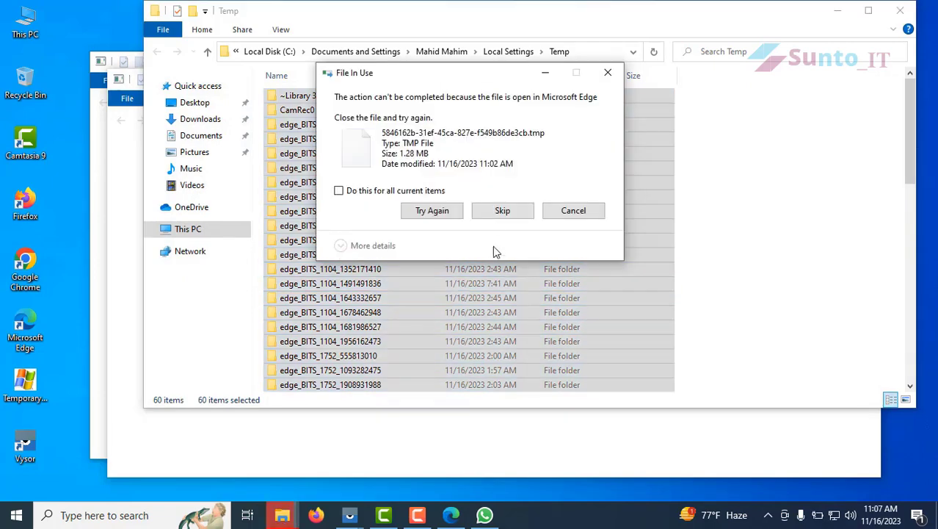
left_click(389, 191)
left_click(505, 211)
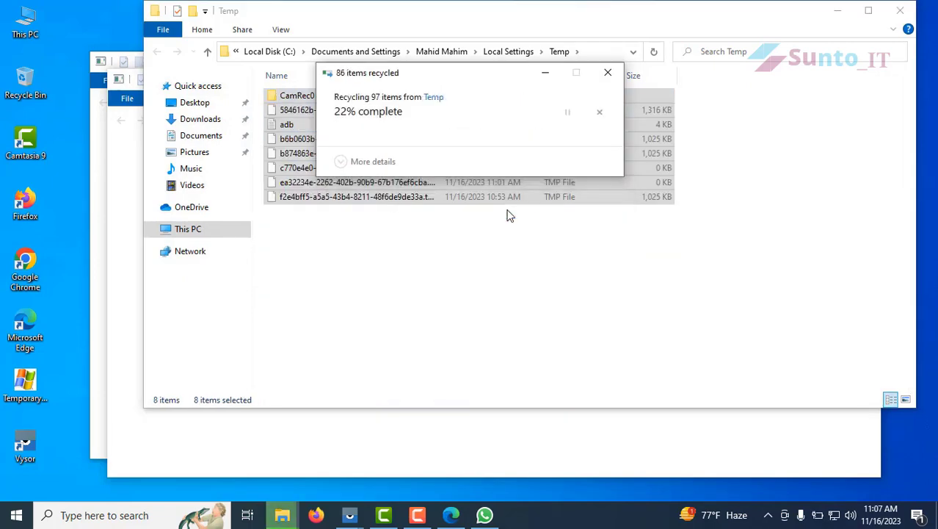
left_click(900, 11)
Open the Windows Temp folder with permission granted, delete all its contents, and close its window.
left_click(486, 275)
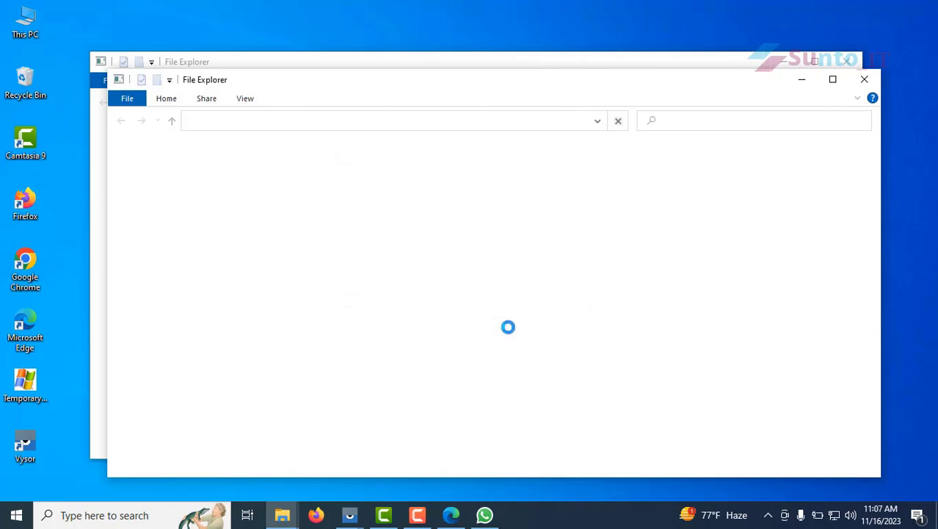
left_click(512, 337)
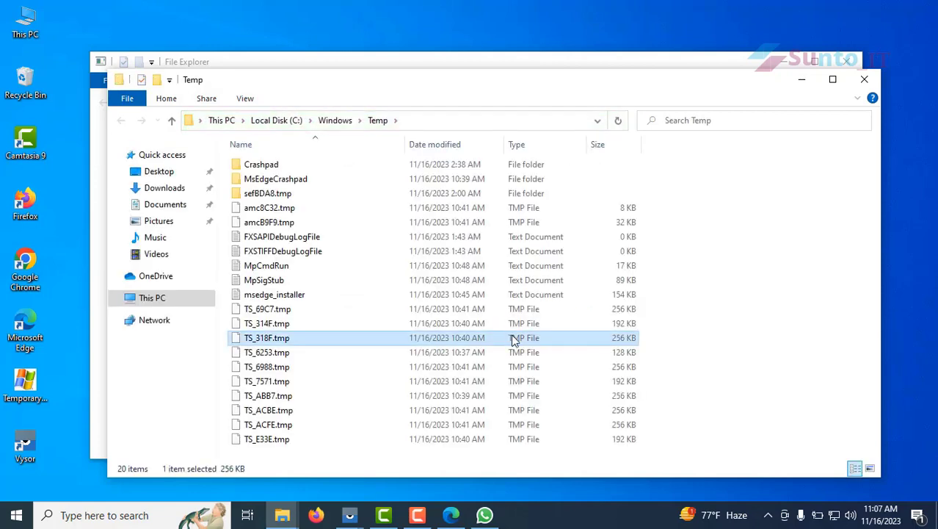
key("ctrl+a")
key("Delete")
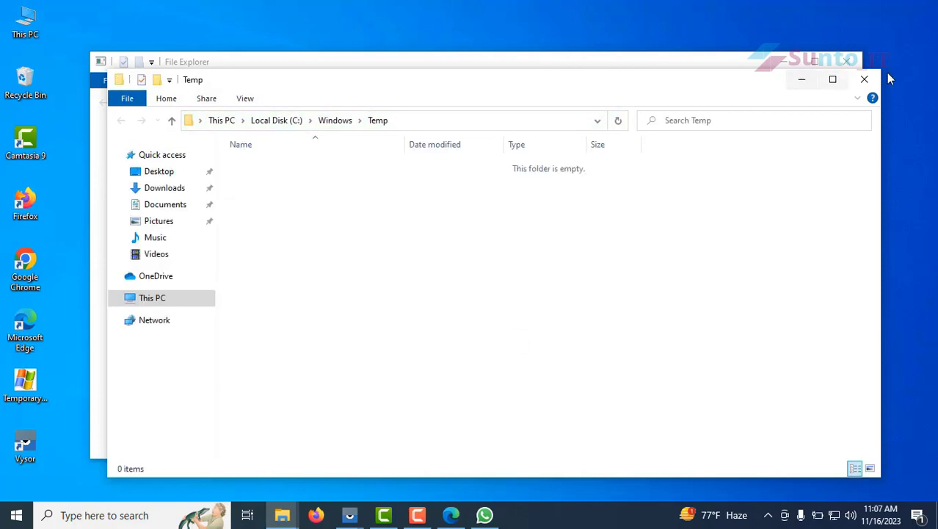
left_click(864, 80)
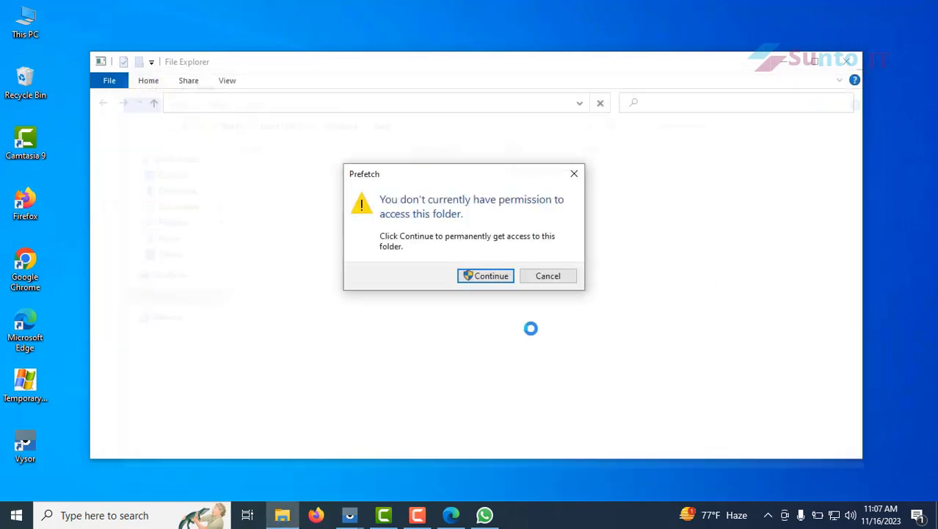
Open the Prefetch folder with permission granted, delete all its contents, skipping the file in use, and close its window.
left_click(471, 278)
left_click(473, 278)
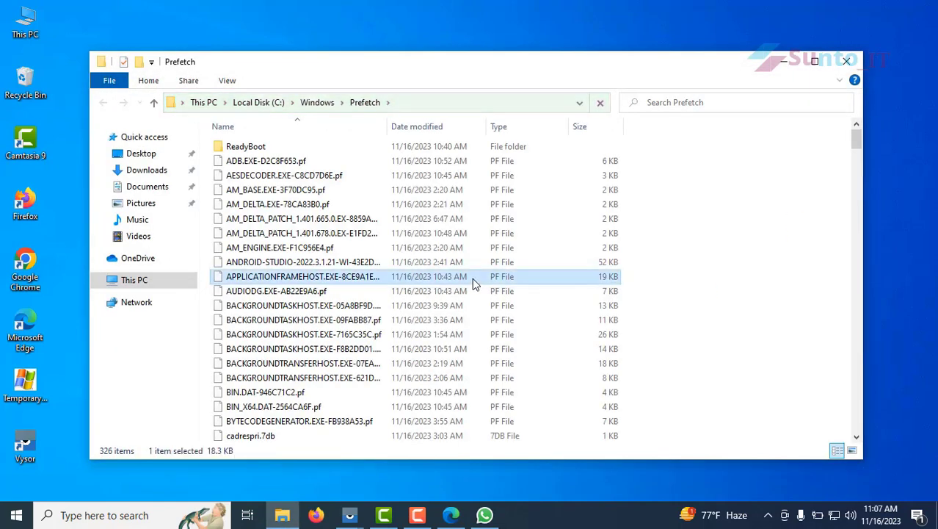
key("ctrl+a")
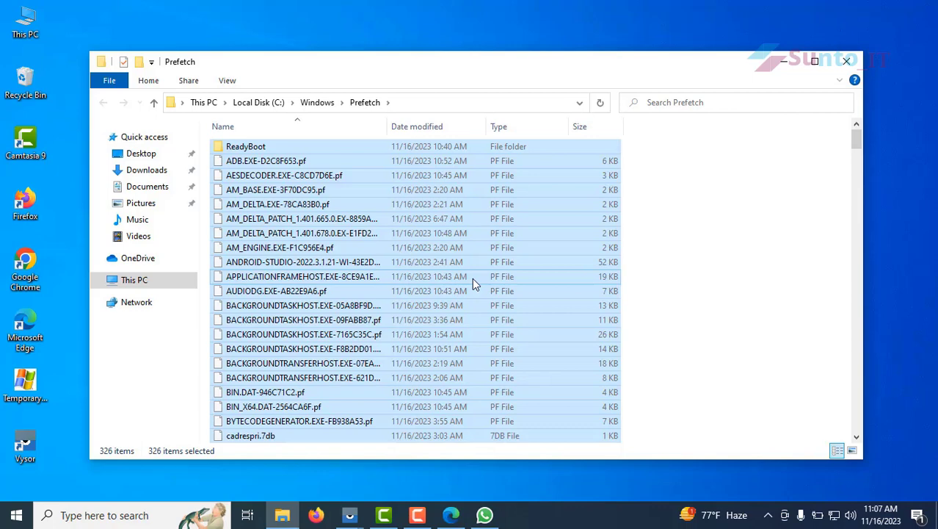
key("Delete")
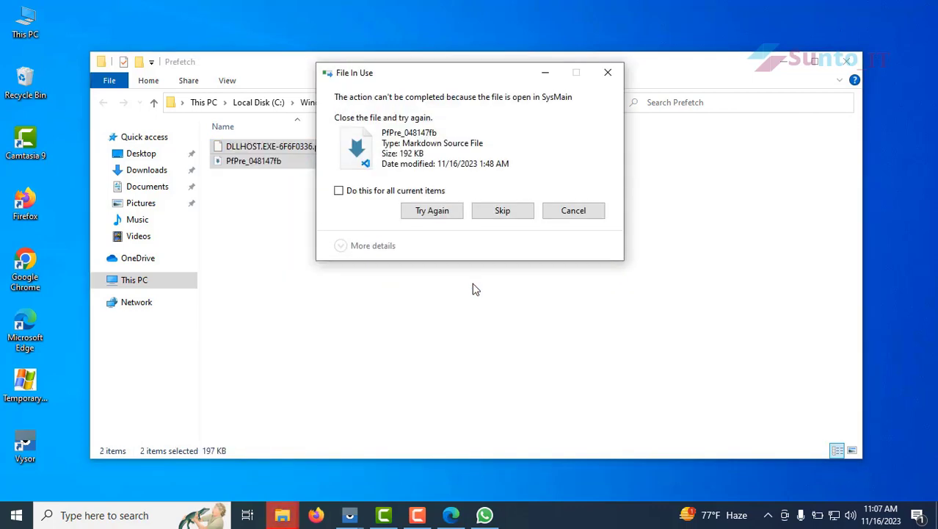
left_click(513, 210)
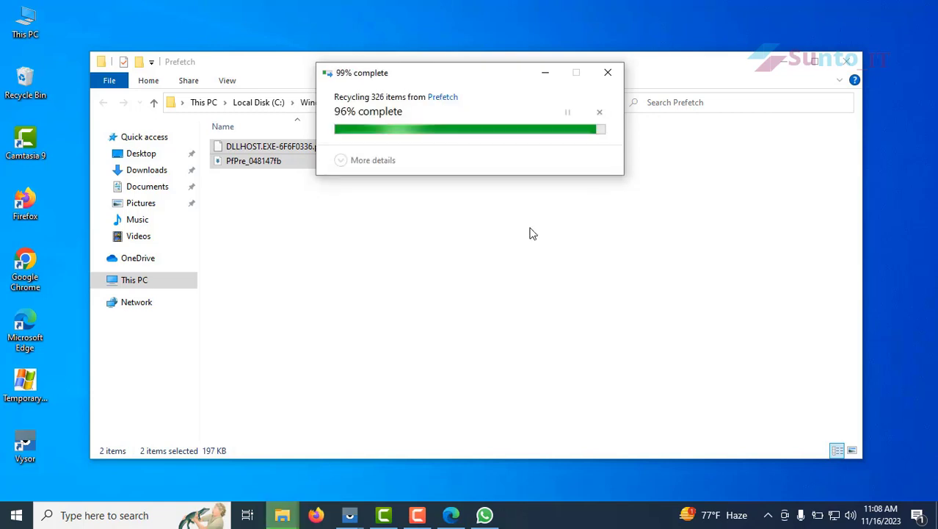
left_click(846, 62)
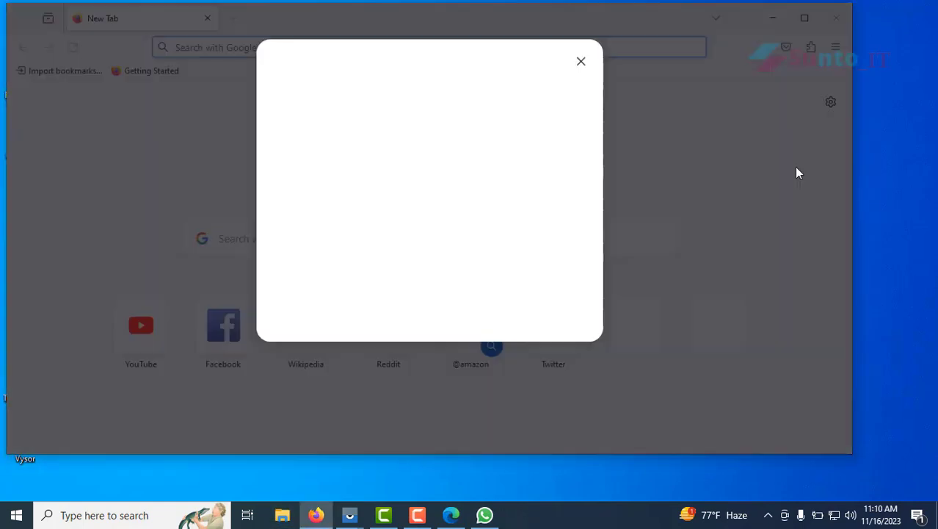
In Firefox, dismiss the welcome dialog, then narrow the browser window and move it toward the middle of the desktop.
left_click(580, 100)
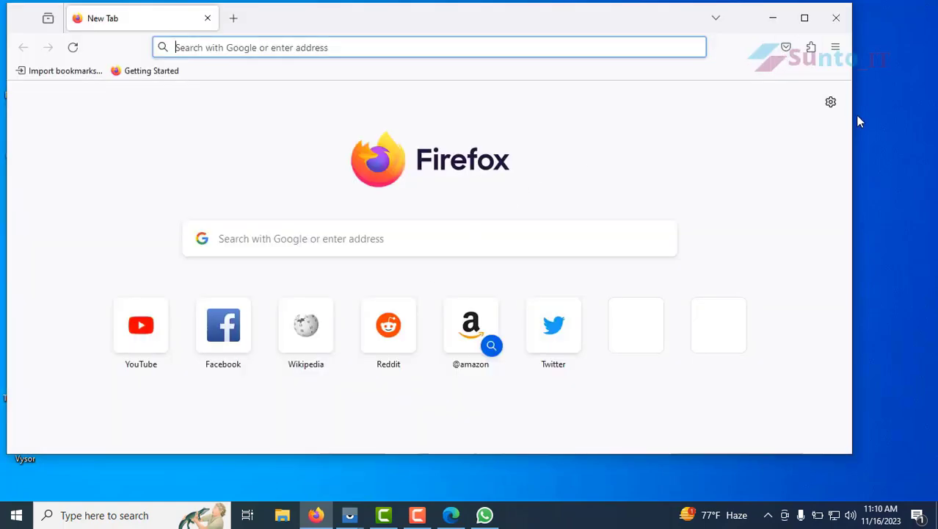
left_click_drag(853, 115, 552, 134)
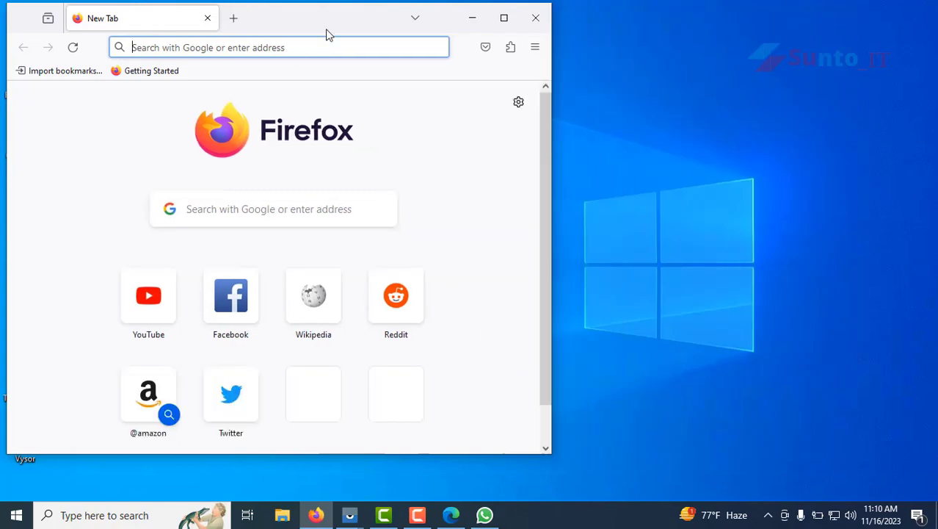
left_click_drag(327, 34, 502, 49)
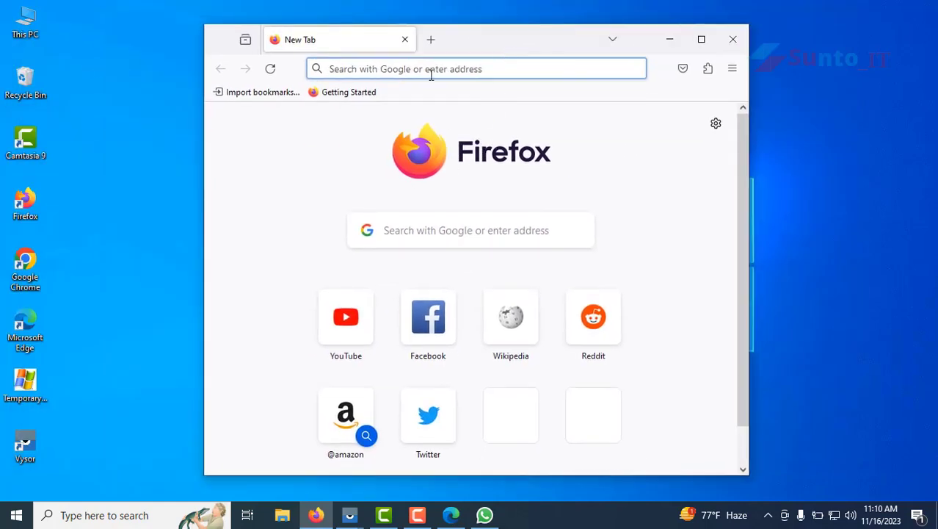
right_click(232, 47)
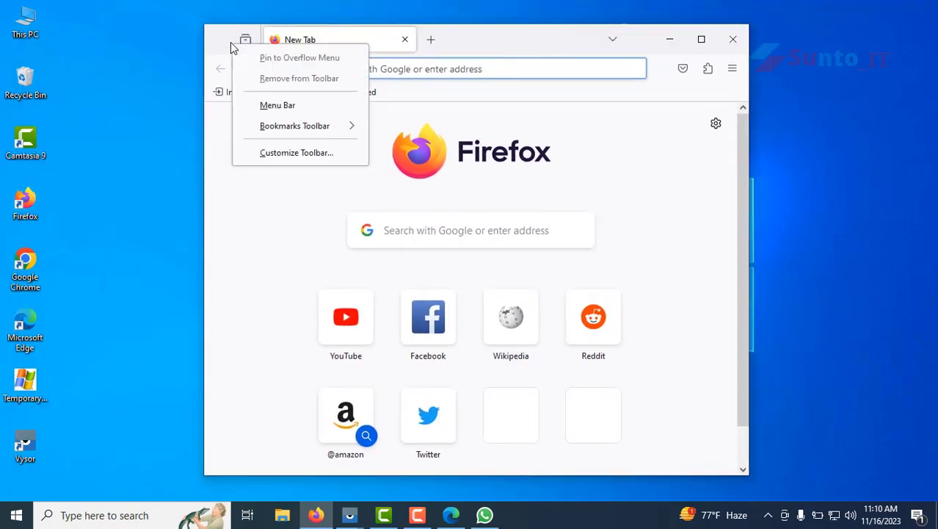
mouse_move(297, 128)
left_click(659, 154)
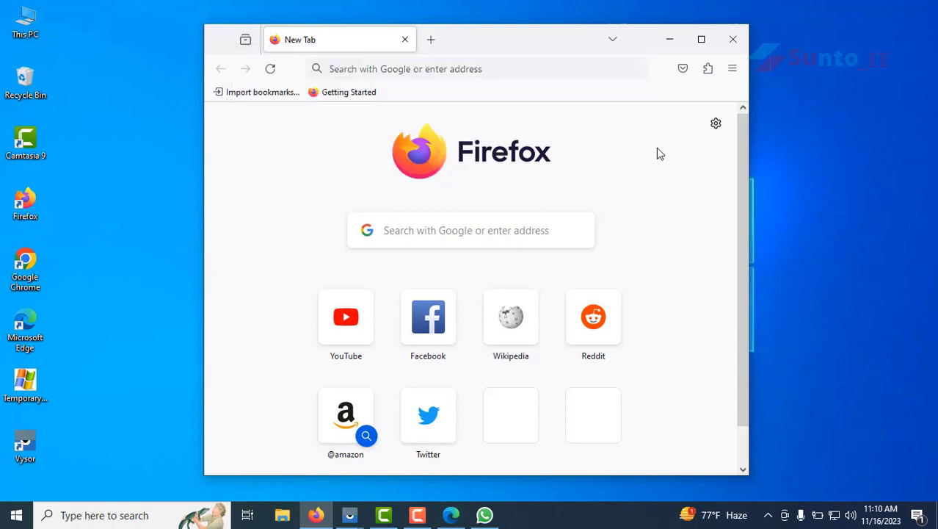
left_click(374, 68)
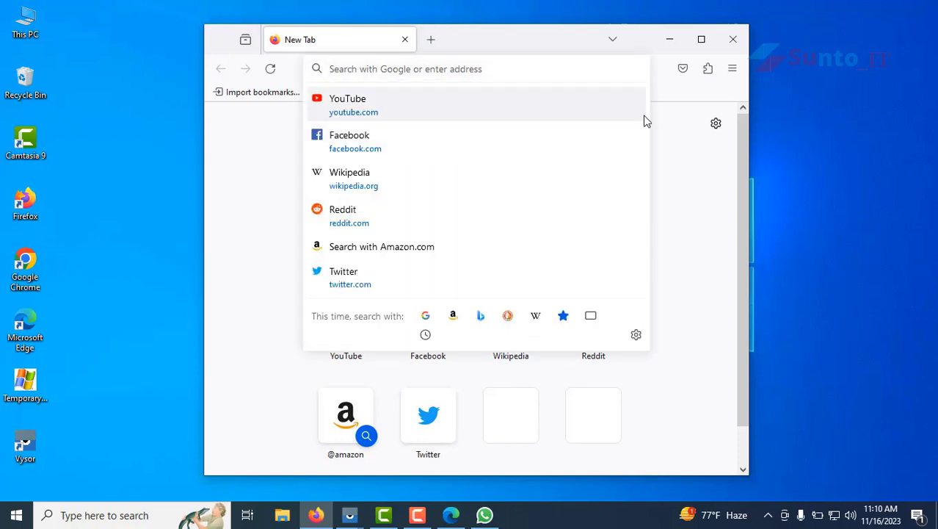
Open the browser's Search settings by way of the new tab page's personalization options.
left_click(715, 123)
left_click(492, 356)
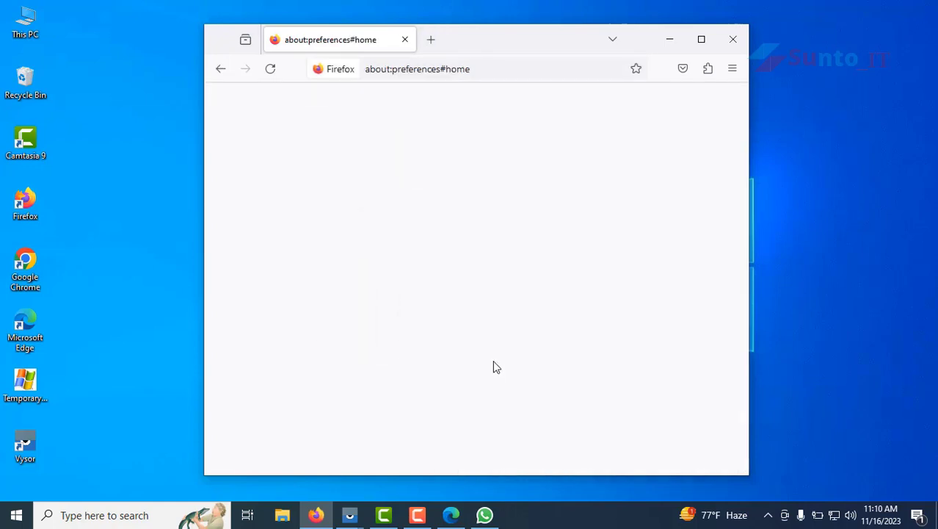
left_click(245, 217)
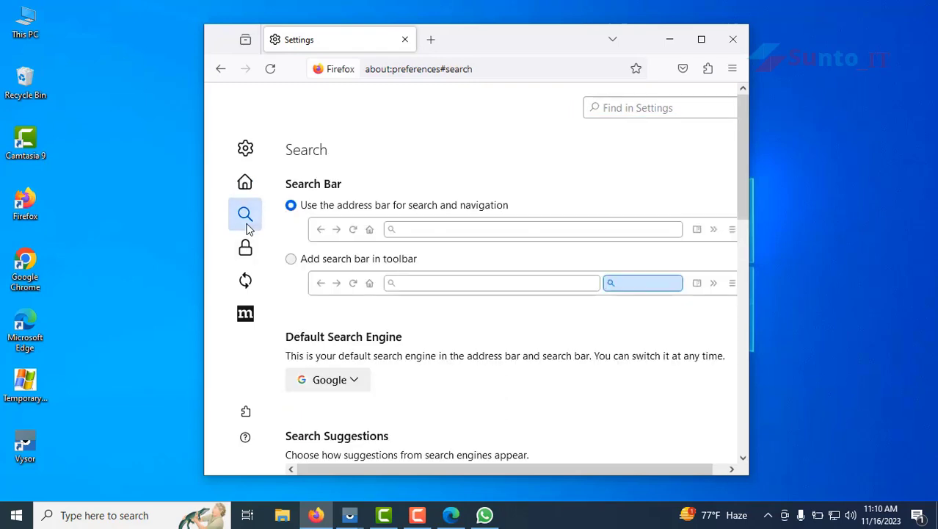
Maximize the browser window and set the default search engine to Bing.
scroll(477, 235, "down", 5)
scroll(387, 255, "down", 2)
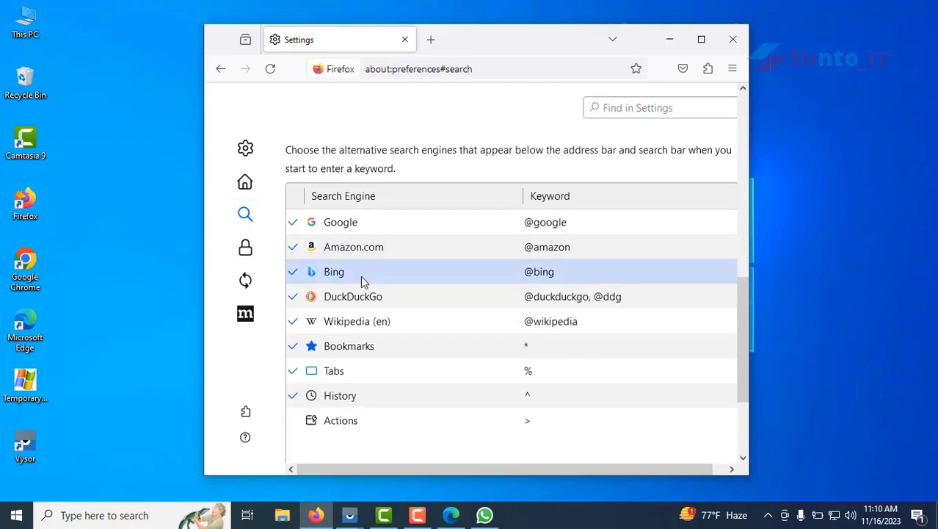
scroll(361, 279, "up", 3)
left_click(701, 39)
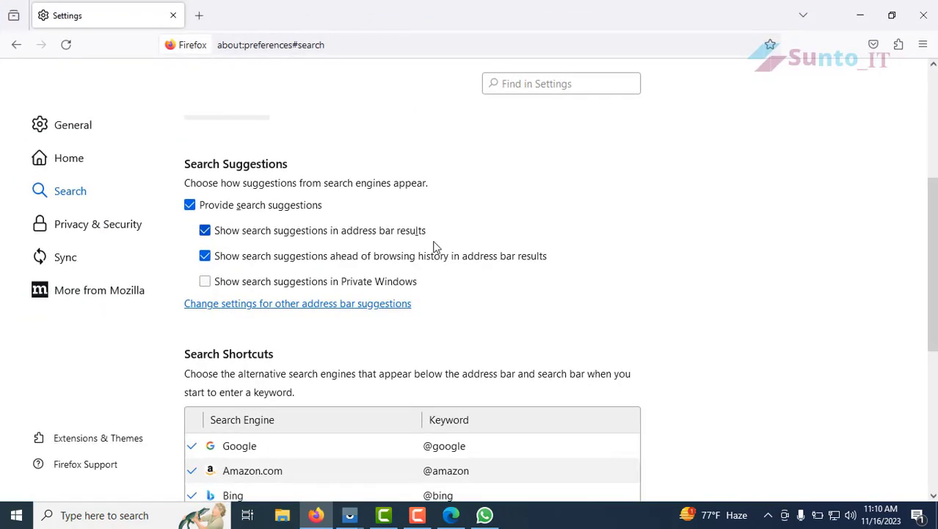
scroll(433, 248, "up", 3)
left_click(245, 273)
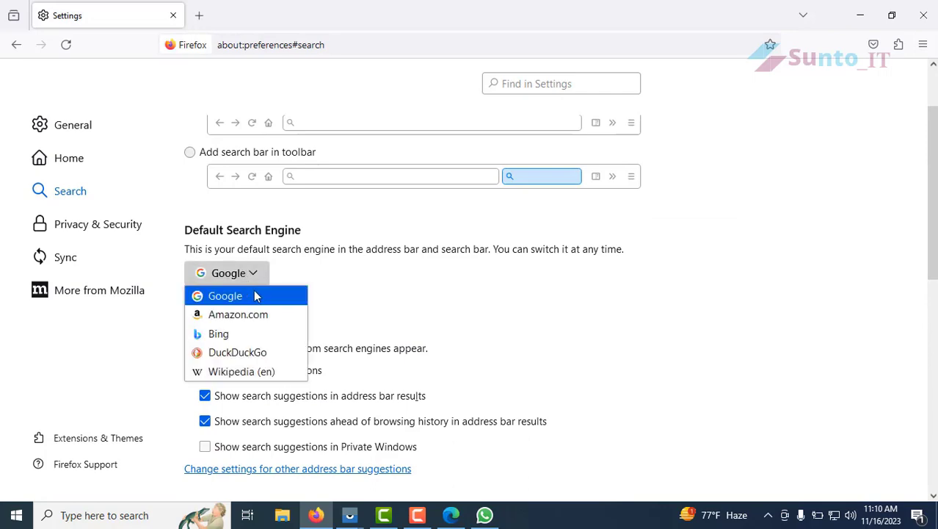
left_click(233, 334)
In the Privacy & Security settings, set tracking protection to Strict and the "Do Not Track" signal to Always.
scroll(376, 335, "down", 3)
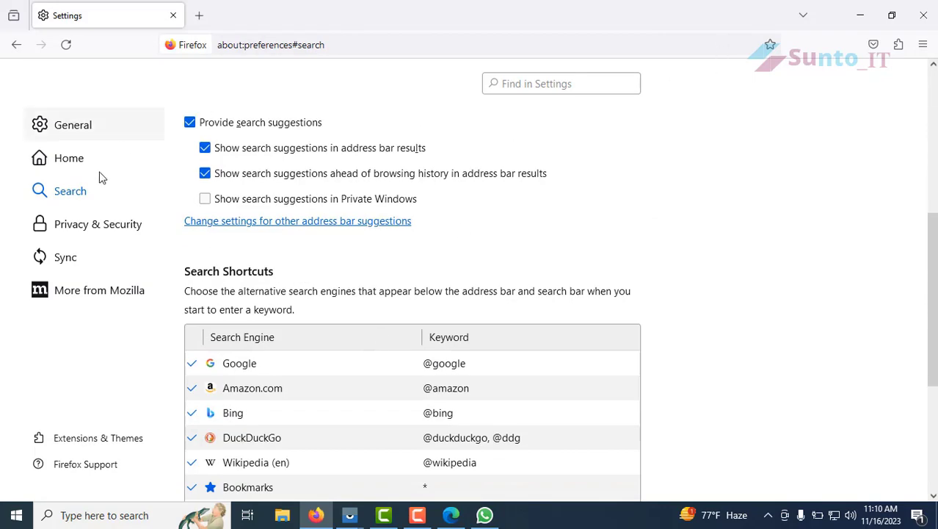
left_click(93, 228)
scroll(356, 247, "down", 5)
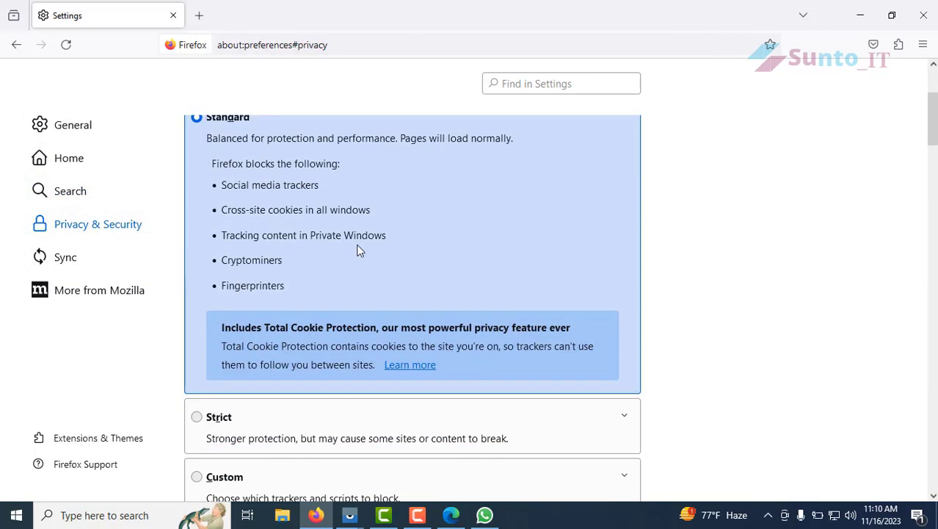
left_click(197, 252)
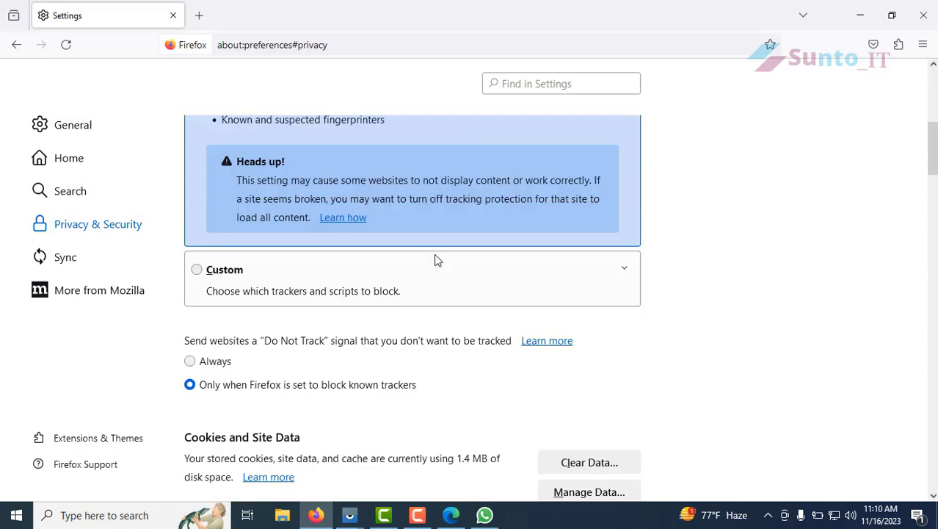
scroll(435, 260, "down", 2)
left_click(192, 223)
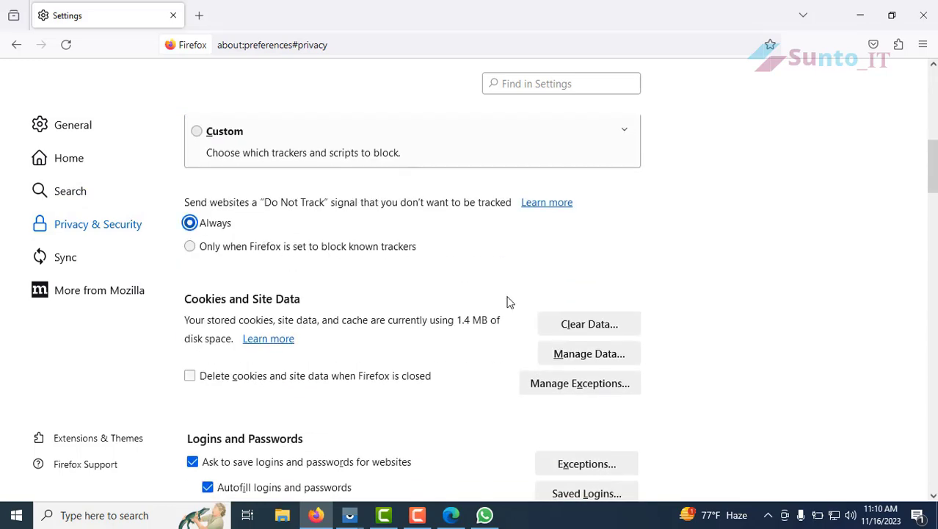
Clear all cookies, site data and cached web content, and repeat the clearing once.
left_click(568, 322)
left_click(562, 380)
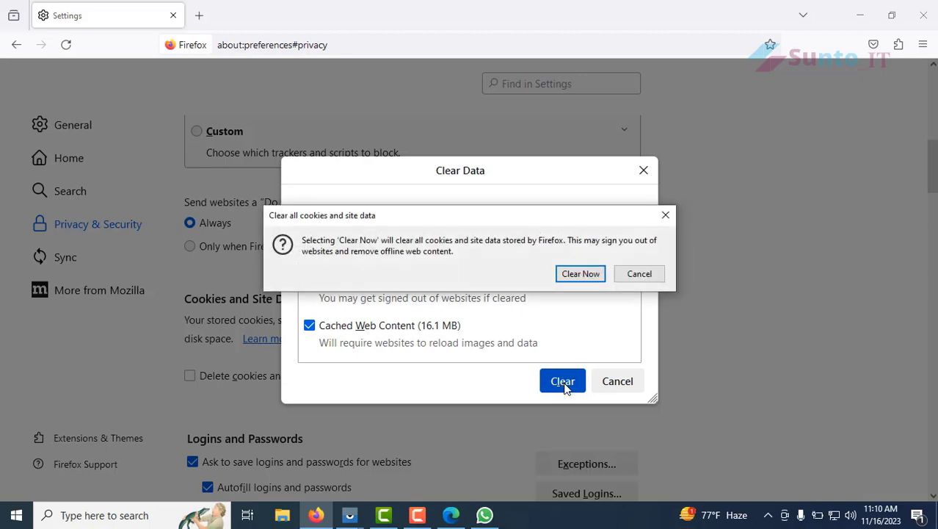
left_click(577, 273)
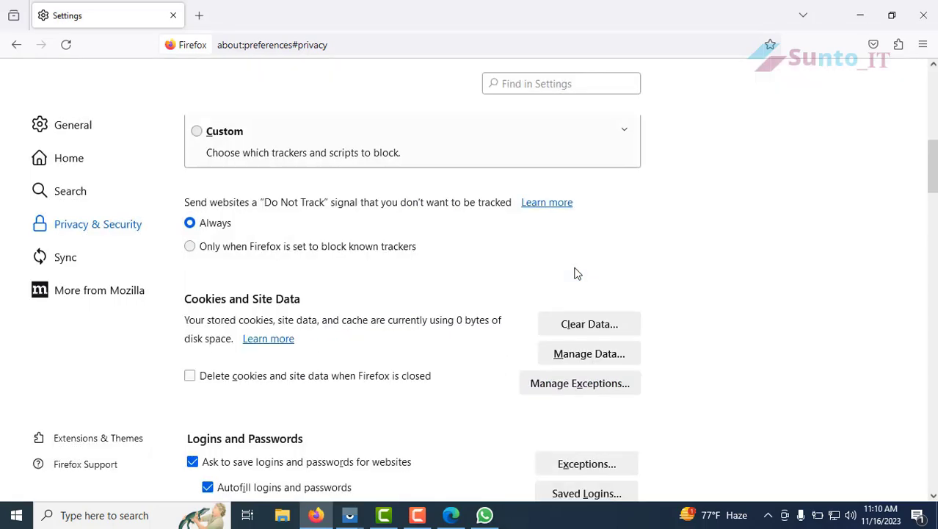
left_click(580, 330)
left_click(562, 380)
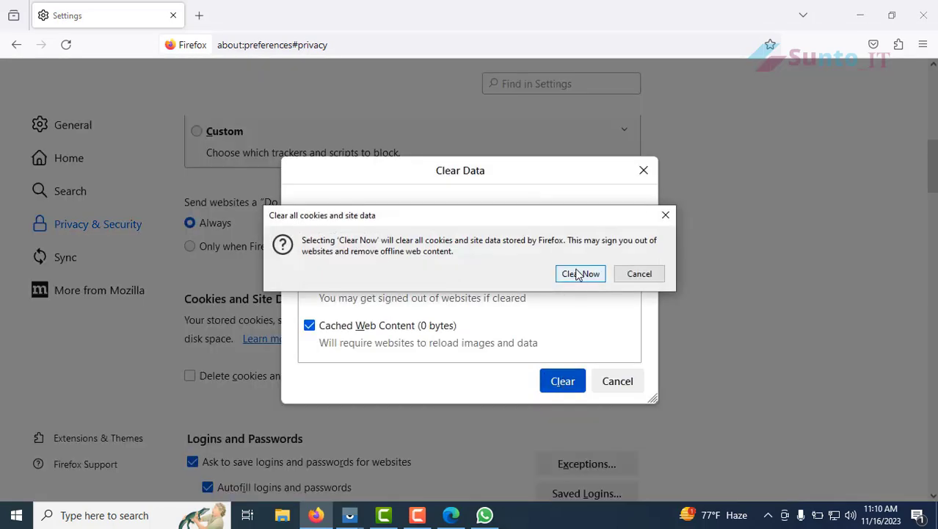
left_click(578, 272)
Clear the full browsing history with every history type selected, plus site settings and offline website data.
scroll(328, 319, "down", 6)
left_click(591, 370)
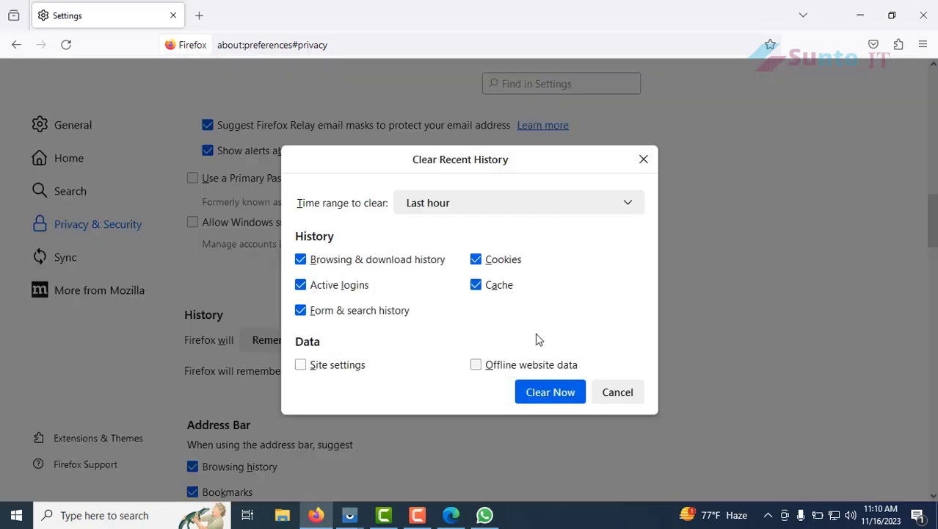
left_click(476, 367)
left_click(317, 371)
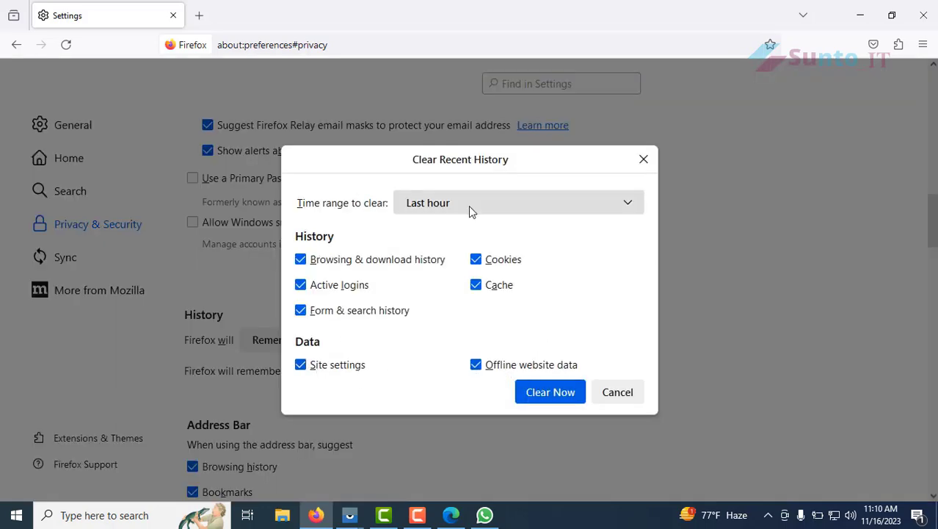
left_click(469, 207)
left_click(453, 309)
left_click(553, 427)
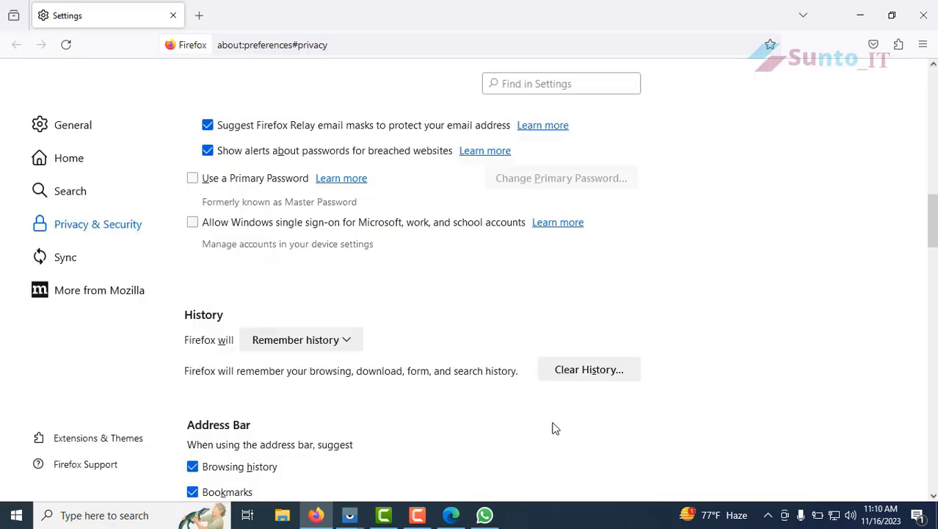
Review the remaining Privacy & Security options, then the Home and General settings.
scroll(311, 366, "down", 4)
scroll(464, 331, "down", 14)
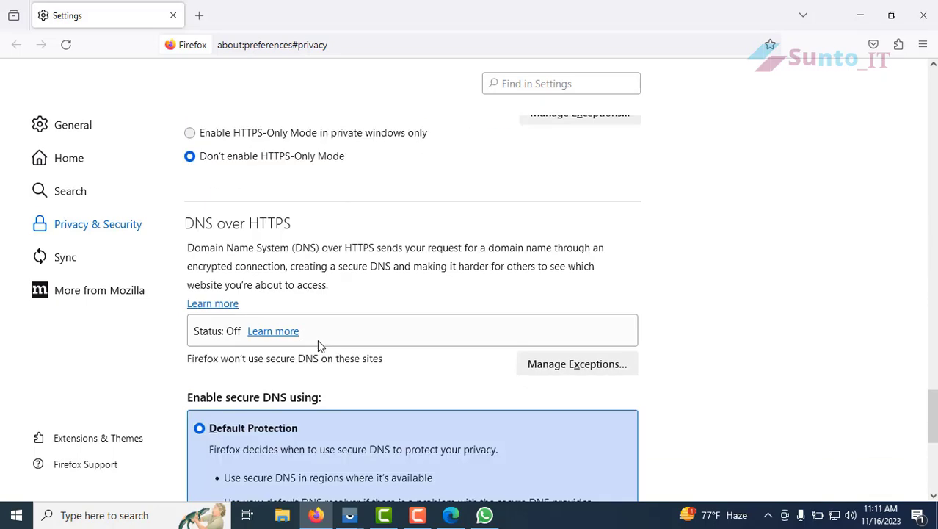
left_click(73, 195)
left_click(70, 159)
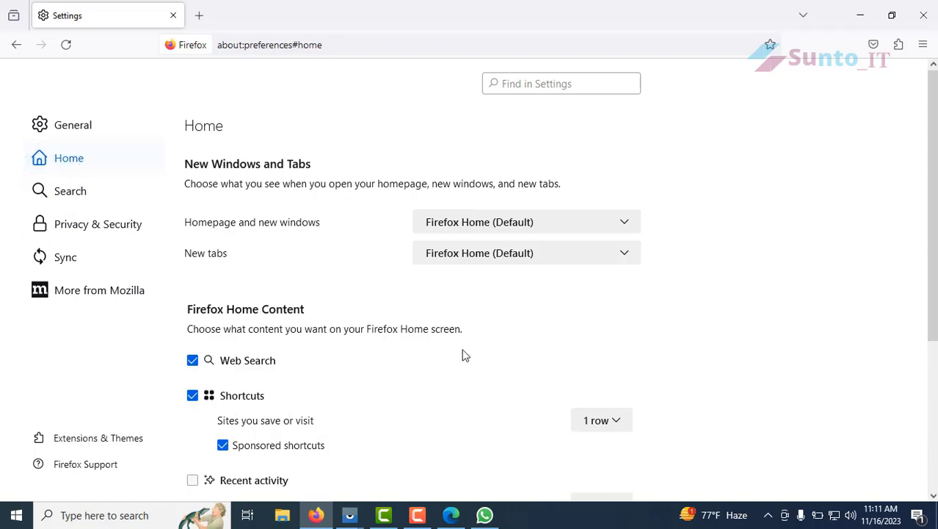
scroll(464, 355, "down", 3)
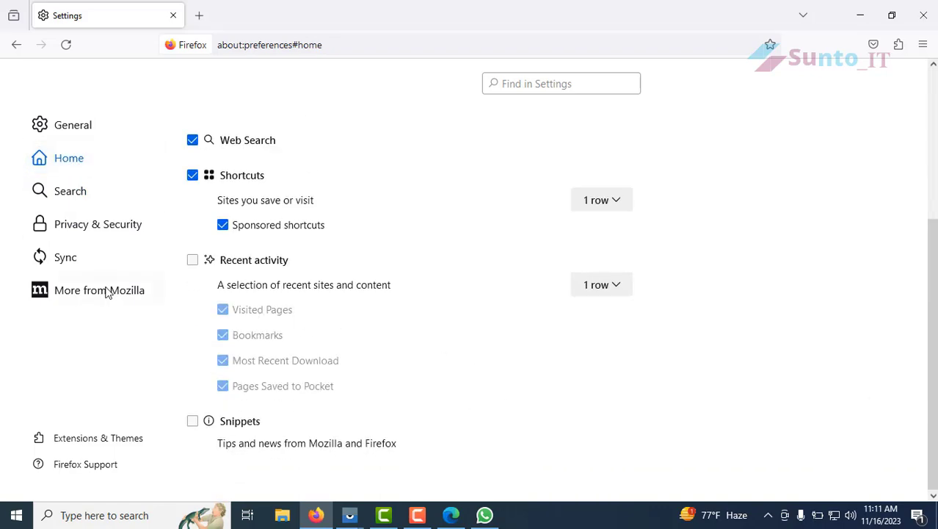
left_click(72, 125)
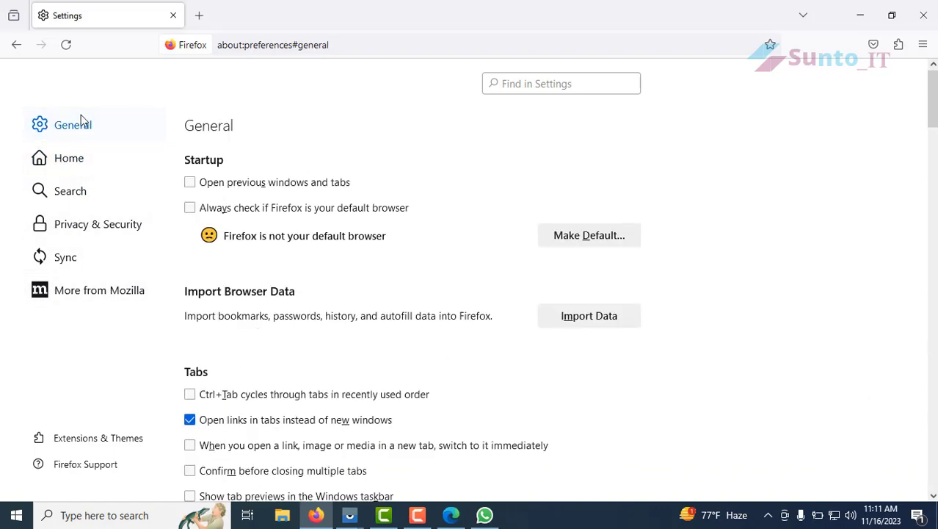
left_click(918, 515)
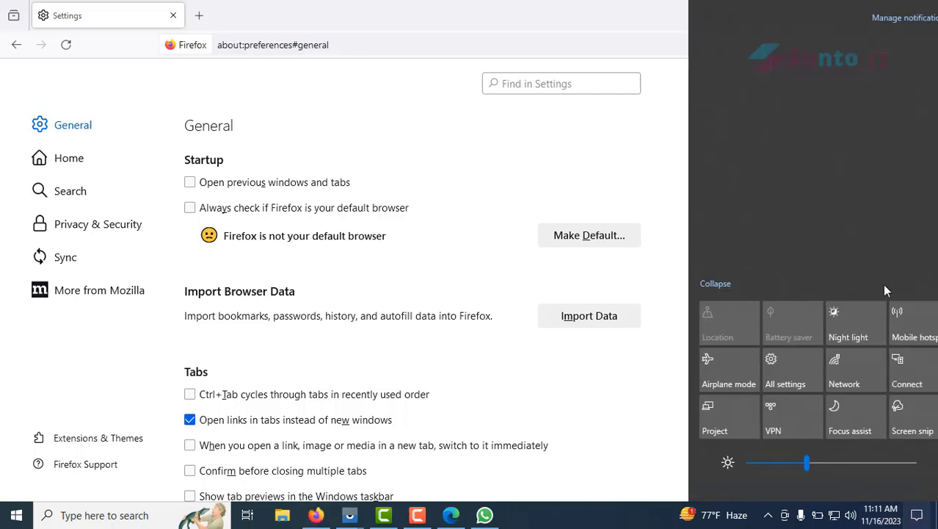
left_click(360, 241)
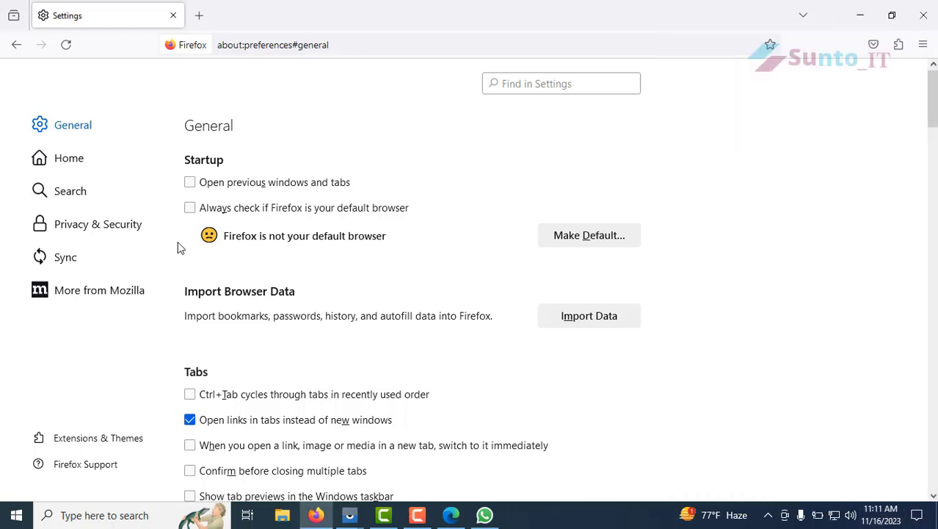
Open the installed plugins in the Add-ons Manager and set the OpenH264 Video Codec to Never Activate.
left_click(94, 450)
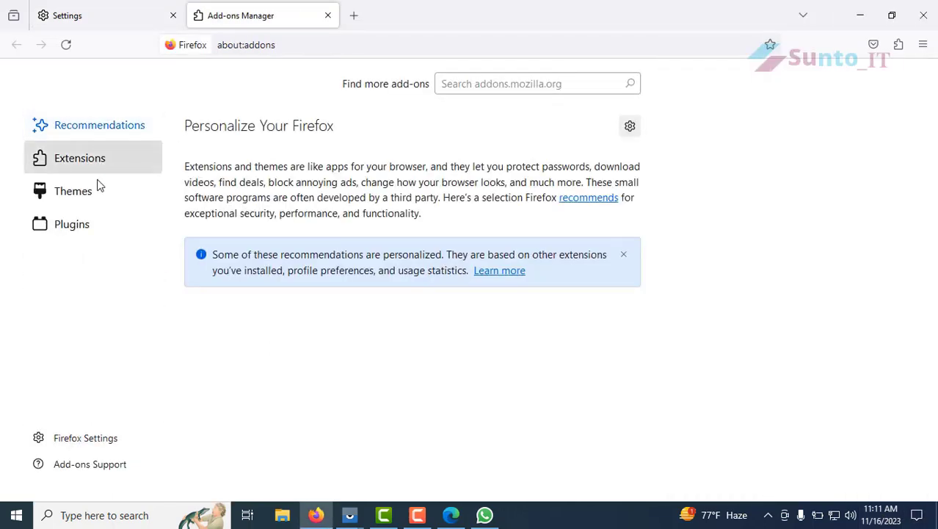
left_click(77, 234)
left_click(621, 201)
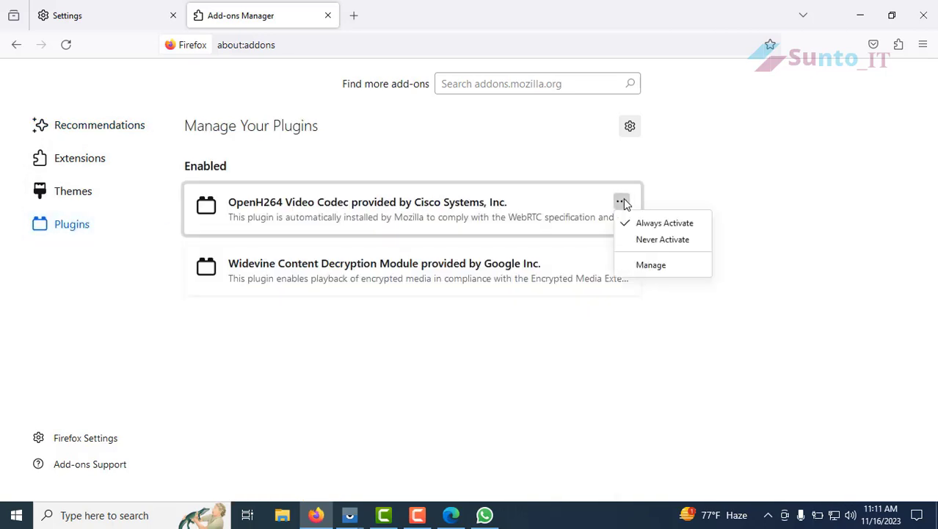
left_click(655, 243)
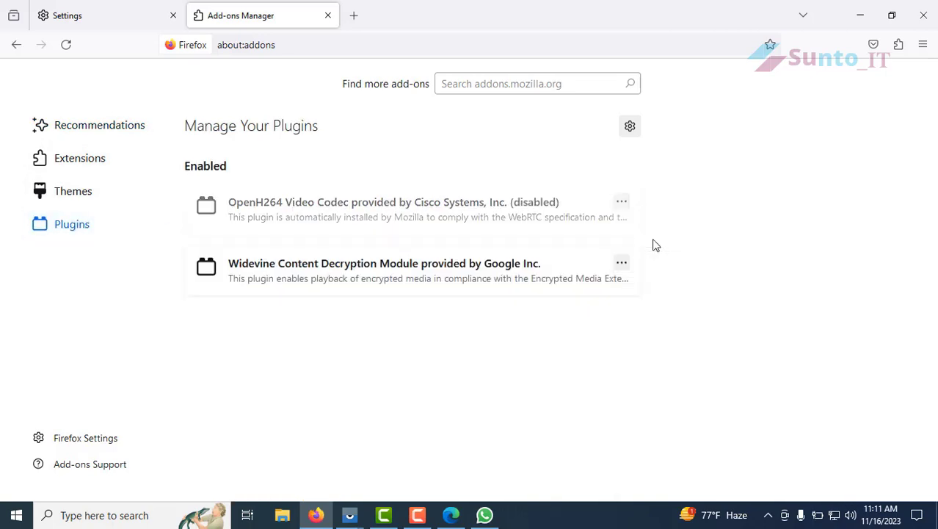
Set the Widevine Content Decryption Module plugin to Never Activate.
left_click(619, 195)
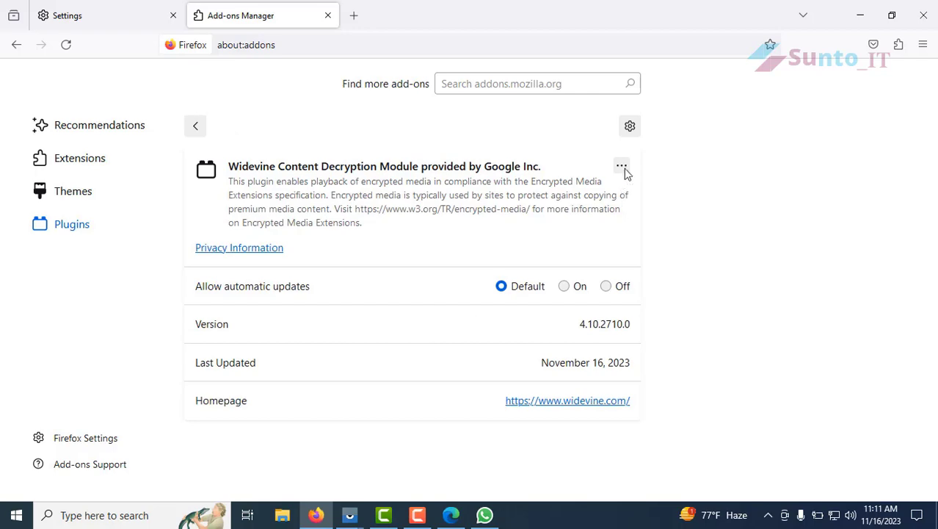
left_click(622, 166)
left_click(654, 205)
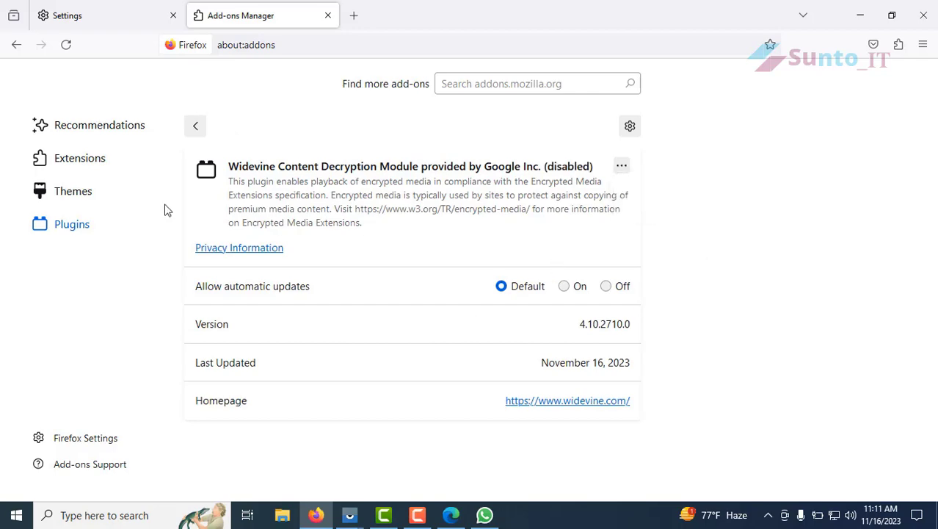
Review the installed extensions and the saved and recommended themes in the Add-ons Manager.
left_click(79, 156)
left_click(80, 205)
scroll(355, 282, "down", 2)
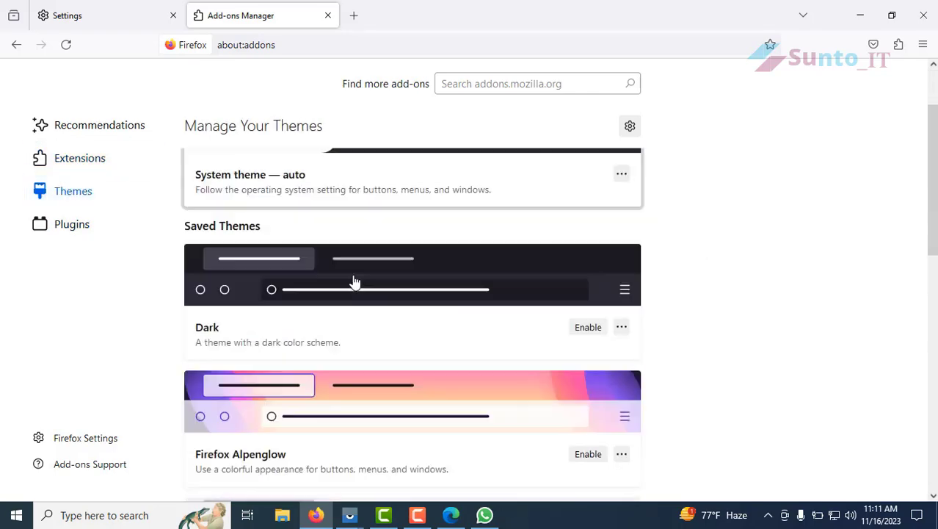
scroll(356, 287, "down", 7)
scroll(358, 287, "up", 4)
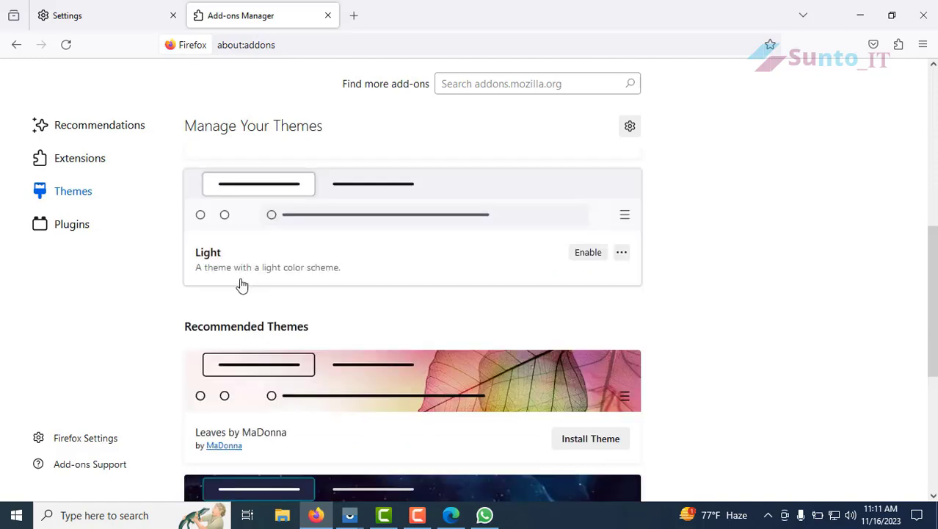
scroll(242, 285, "up", 3)
Close the Add-ons Manager and Settings pages, leaving only the New Tab page open.
left_click(91, 15)
left_click(279, 17)
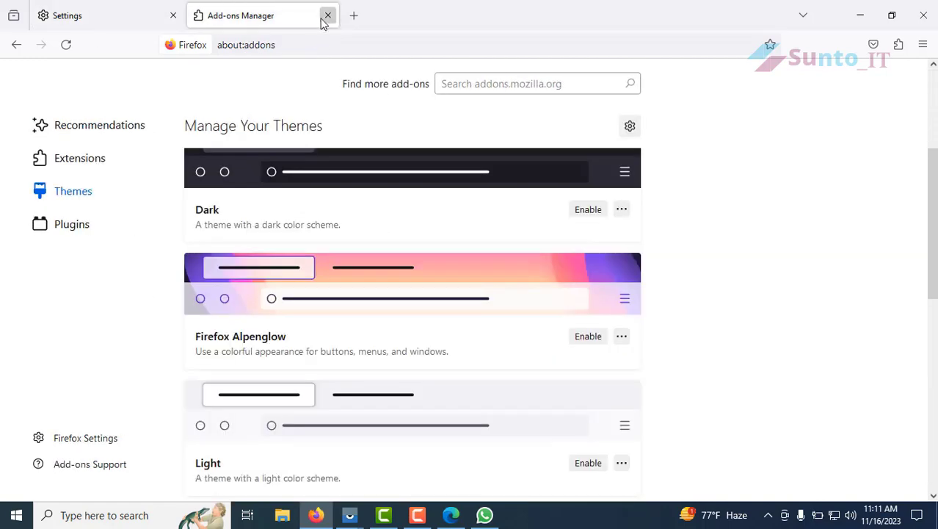
left_click(328, 15)
left_click(191, 15)
left_click(173, 15)
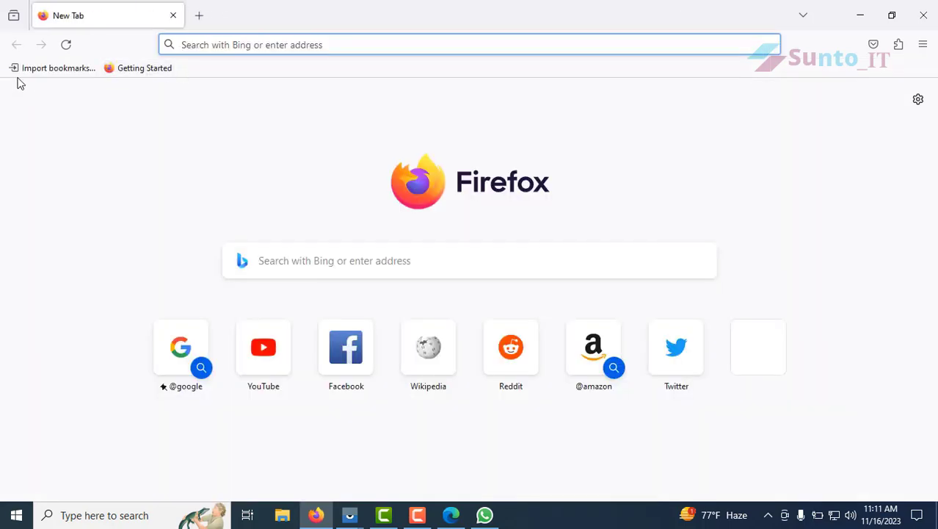
Remove the Import bookmarks button from the bookmarks toolbar and delete the Getting Started bookmark.
right_click(42, 67)
mouse_move(100, 152)
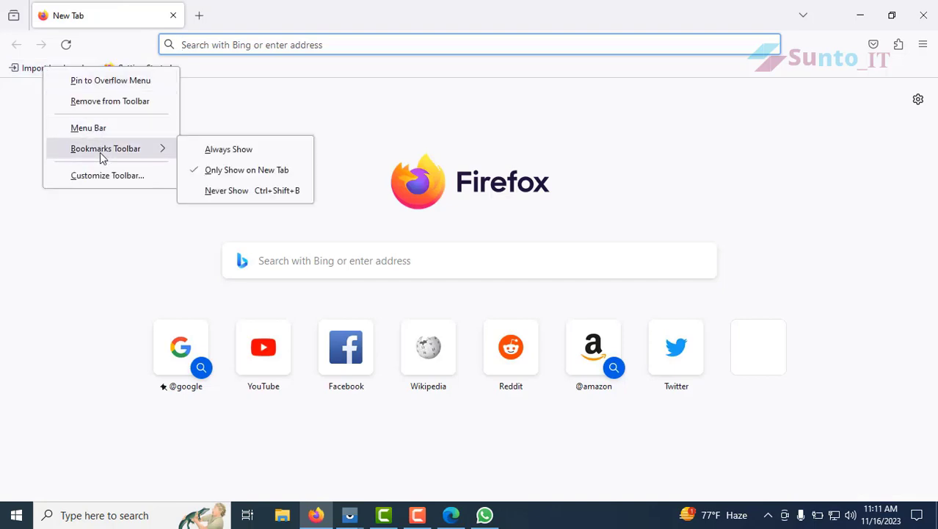
left_click(101, 101)
right_click(115, 65)
right_click(20, 64)
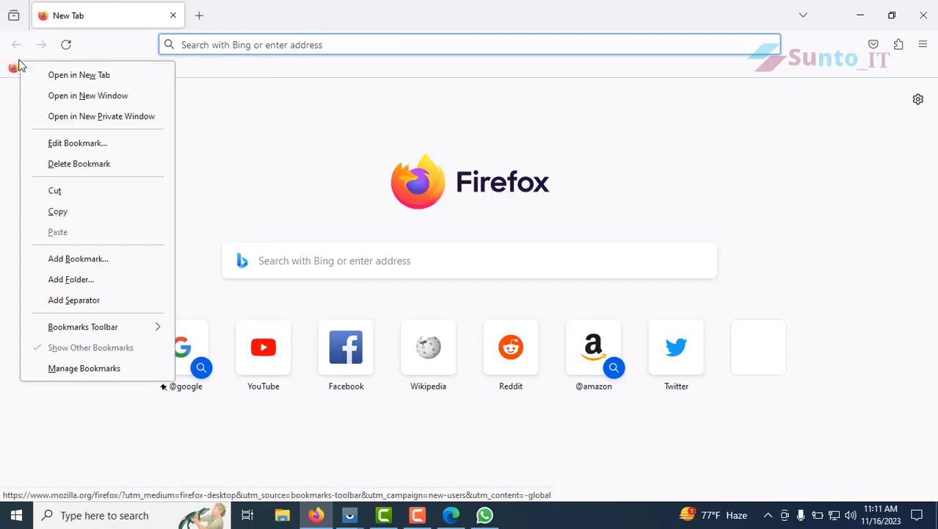
left_click(96, 165)
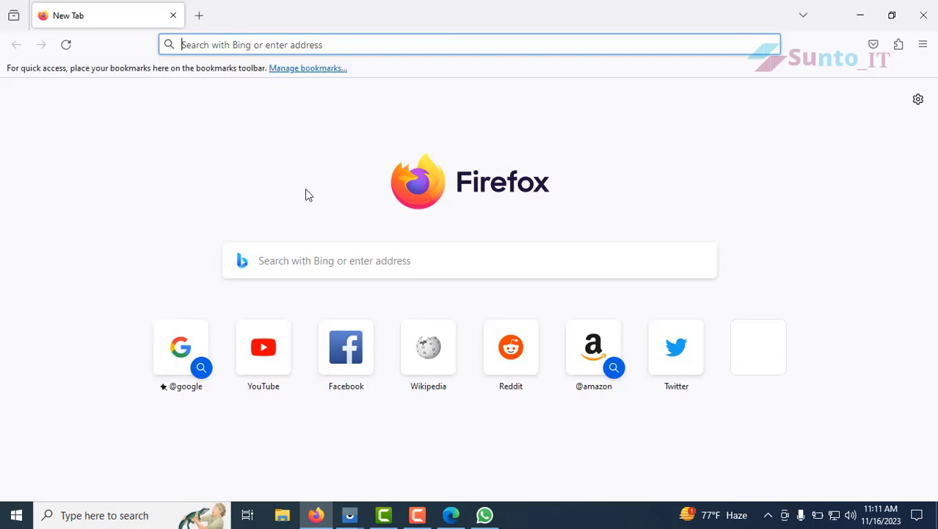
Clear the browsing history once more from the New Tab page.
key("ctrl+shift+Delete")
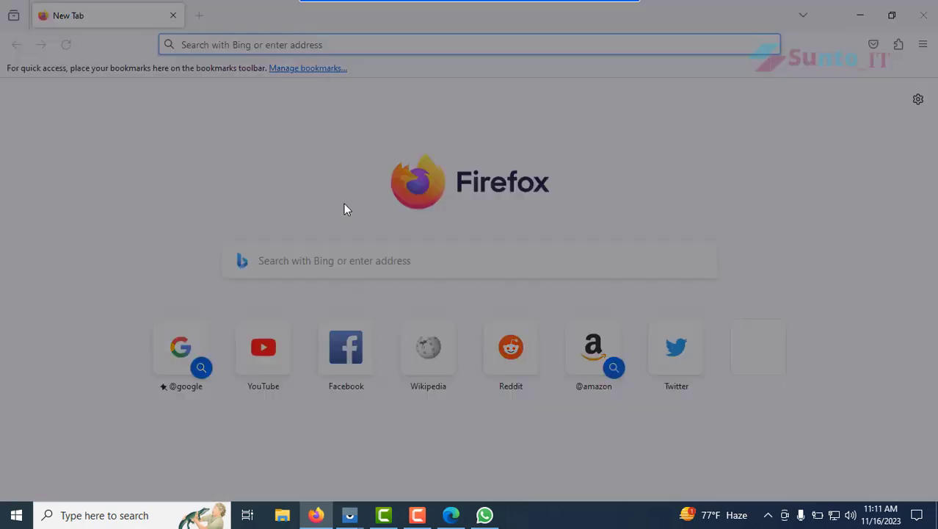
left_click(535, 355)
right_click(688, 135)
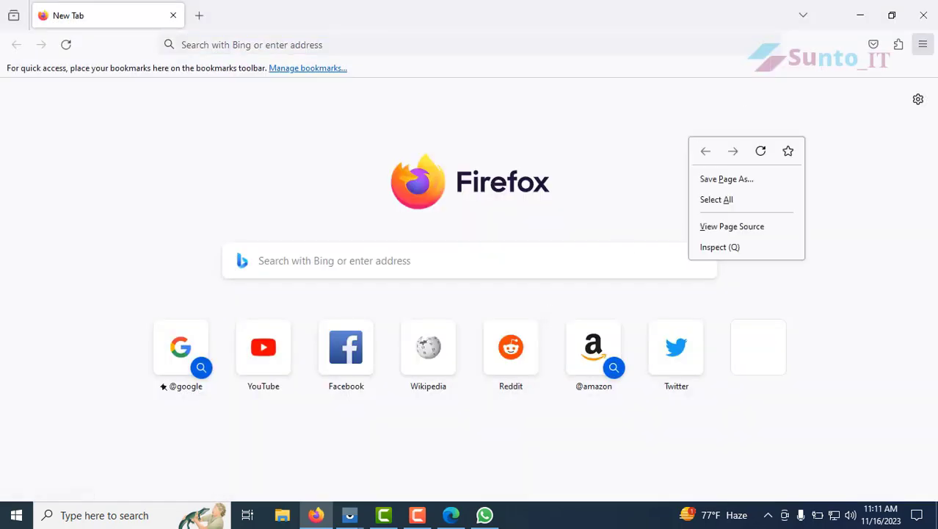
Restore the maximized Firefox window to a smaller size, narrow it and reposition it on the desktop.
left_click(892, 15)
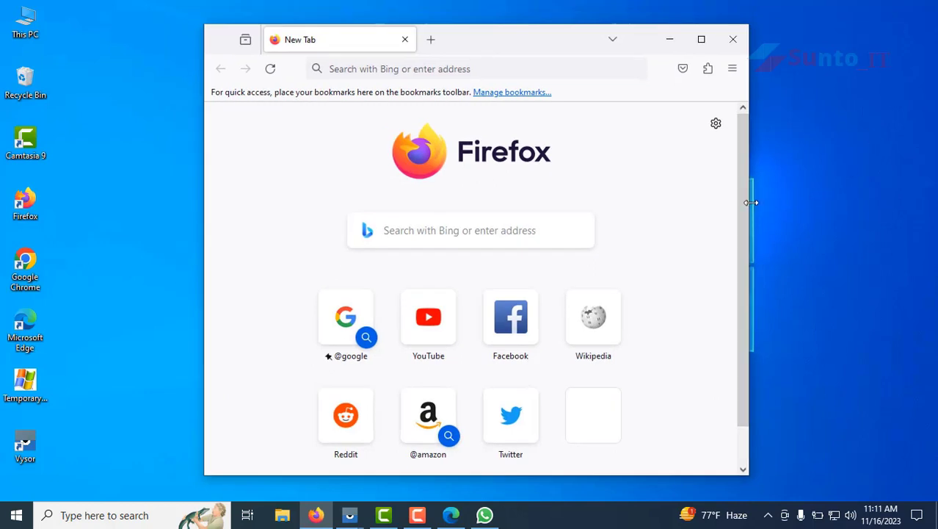
left_click_drag(749, 202, 591, 202)
left_click_drag(481, 48, 506, 49)
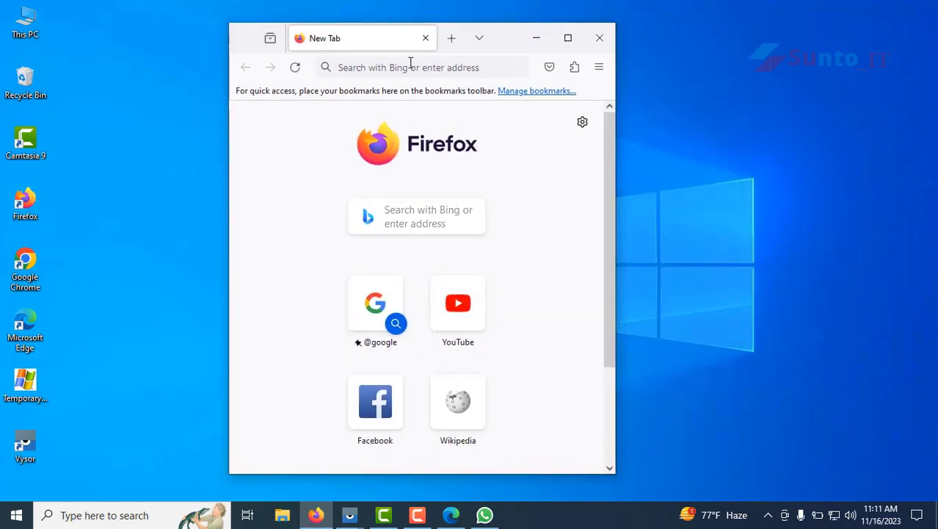
Search Bing for "shit google" and open the Google Sheets: Online Spreadsheet Editor result.
left_click(403, 68)
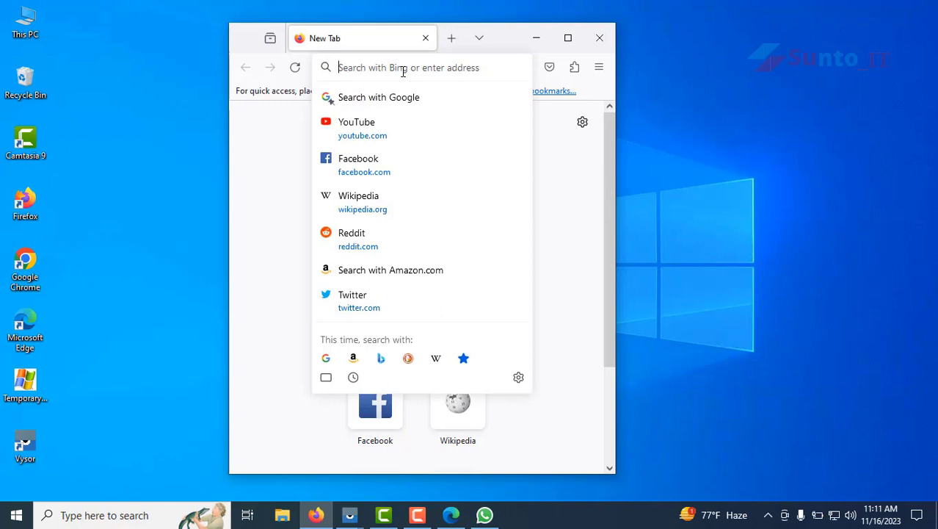
type("shit")
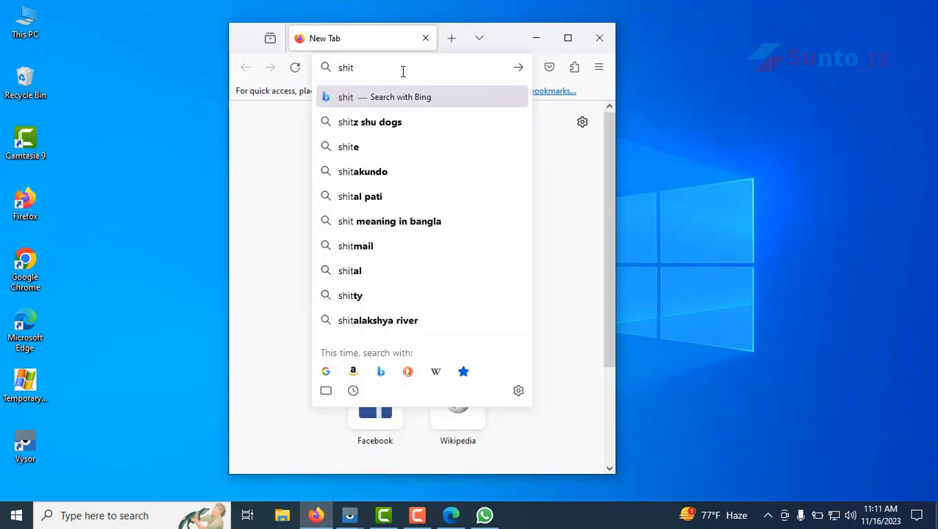
type(" google")
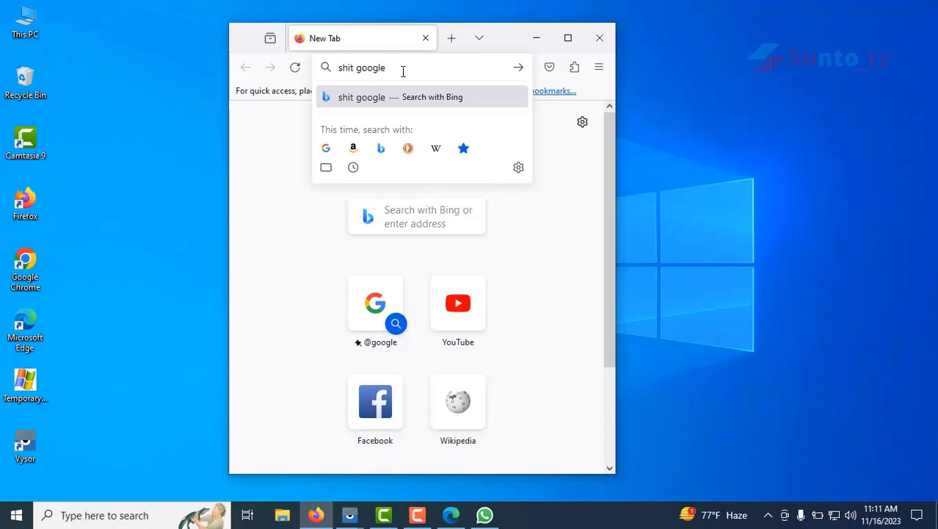
key("Return")
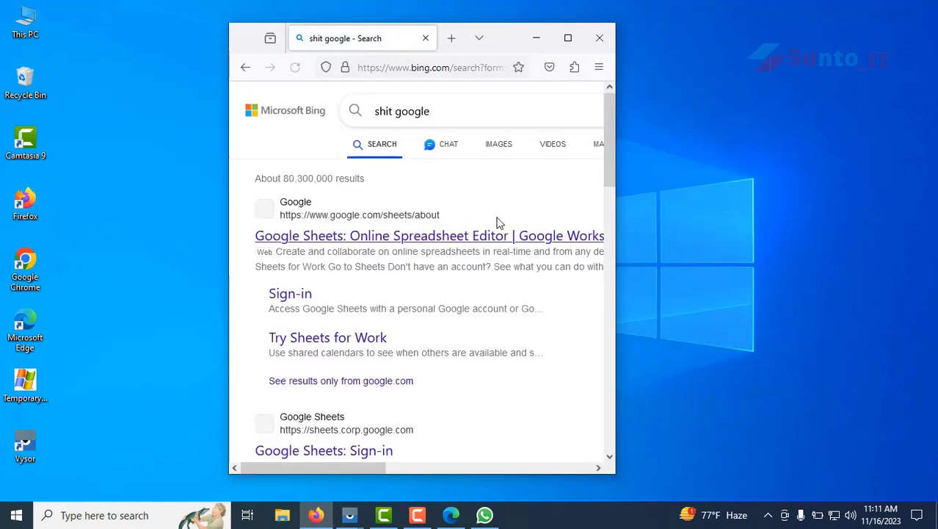
left_click(330, 235)
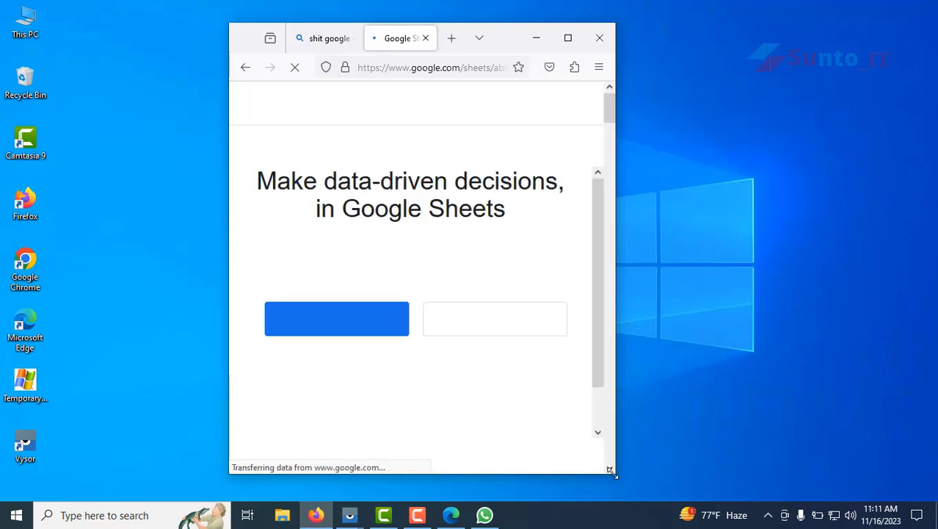
Enlarge the browser window and go to Sheets from the Google Sheets page to reach the Google sign-in.
left_click_drag(617, 474, 672, 496)
scroll(440, 382, "down", 2)
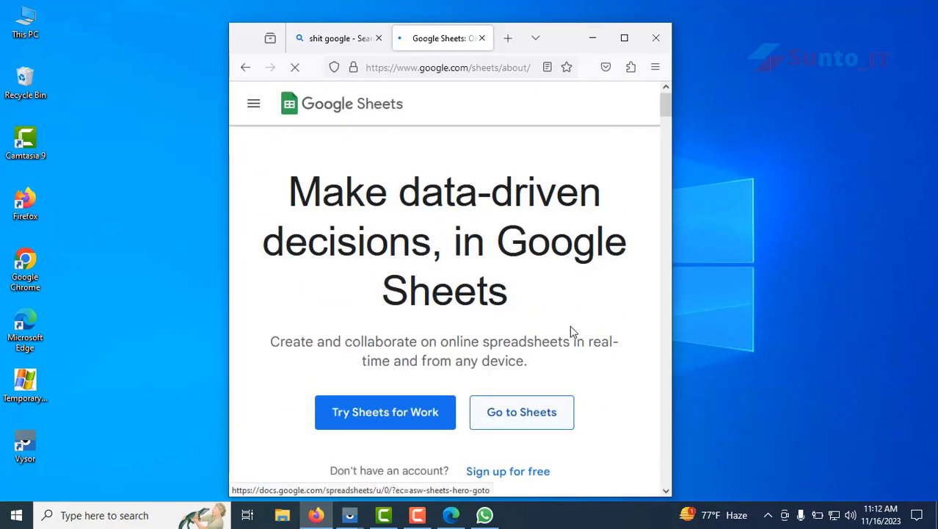
scroll(526, 327, "down", 4)
scroll(525, 326, "up", 3)
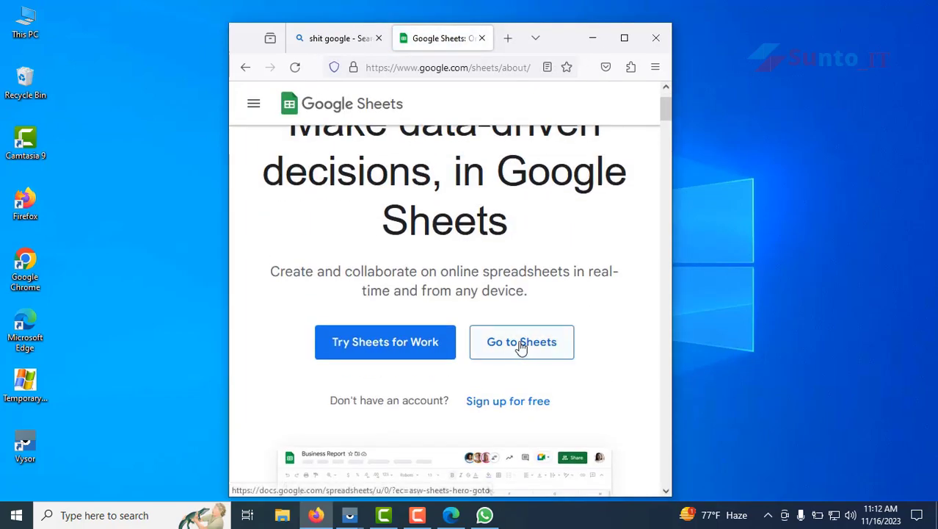
left_click(520, 344)
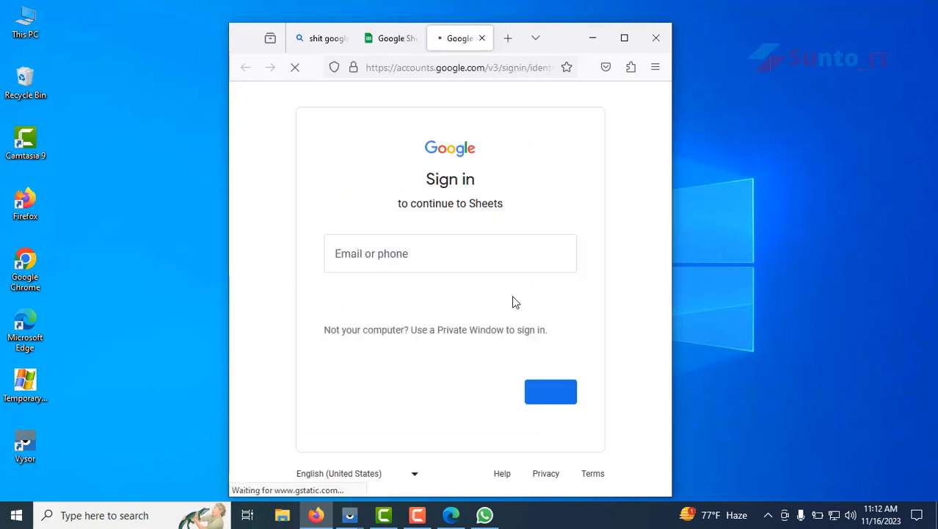
Start creating a Google account for personal use and submit the first and last name.
left_click(348, 397)
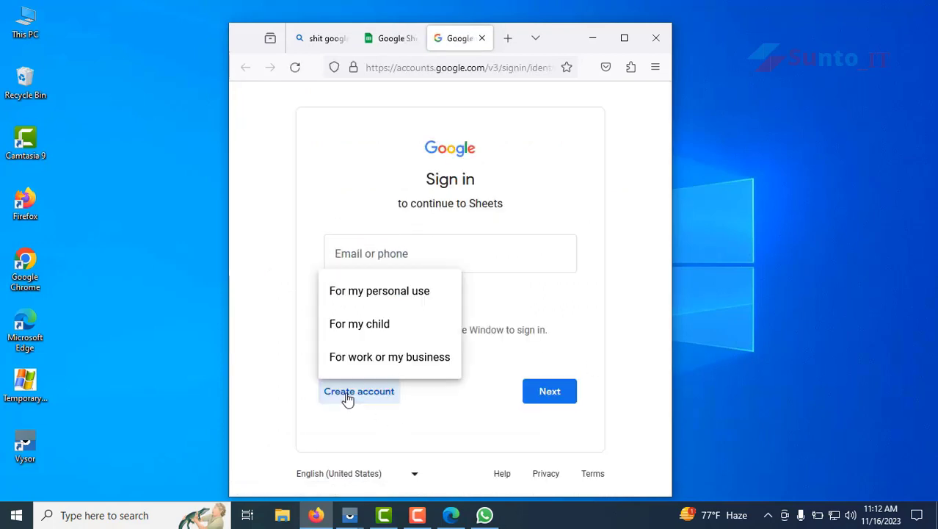
left_click(369, 294)
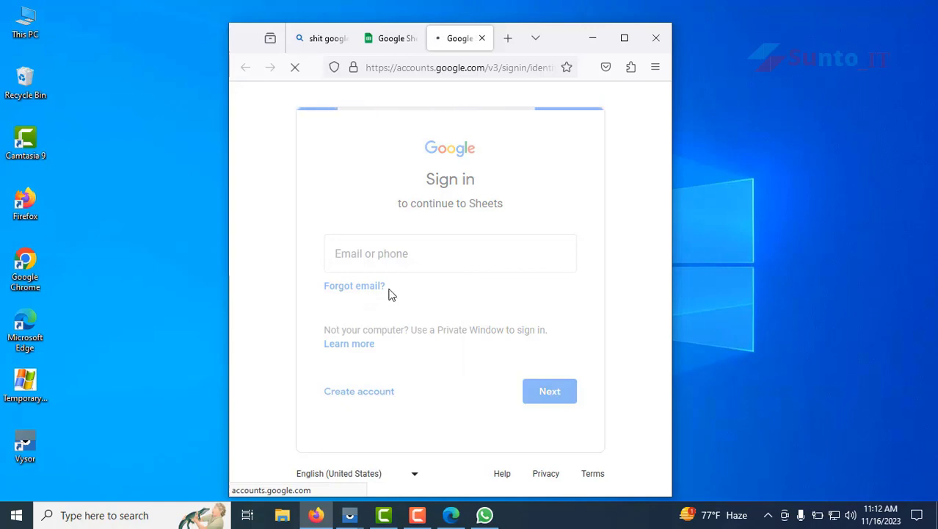
left_click(370, 263)
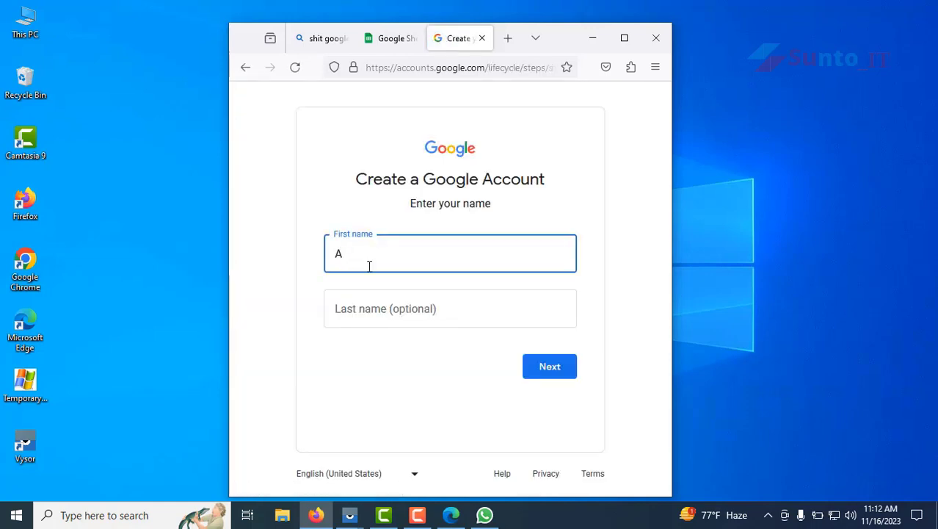
left_click(364, 309)
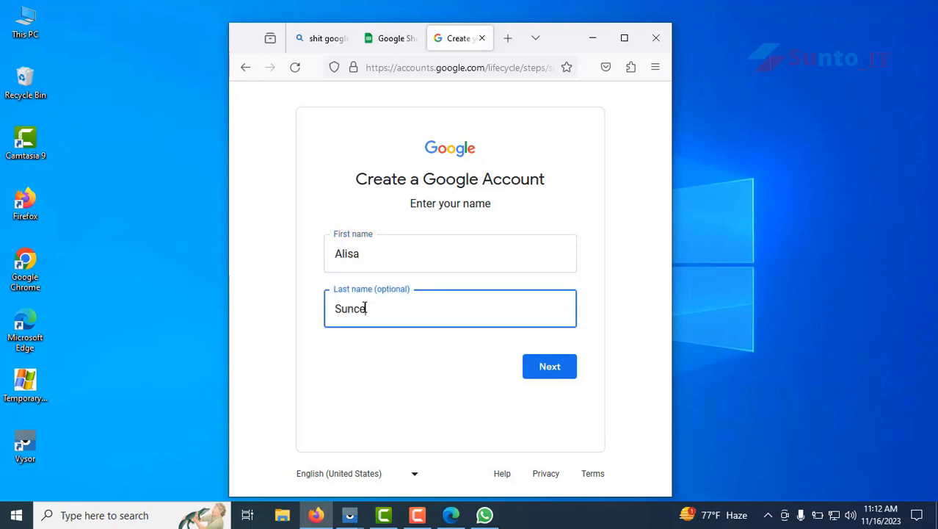
left_click(543, 365)
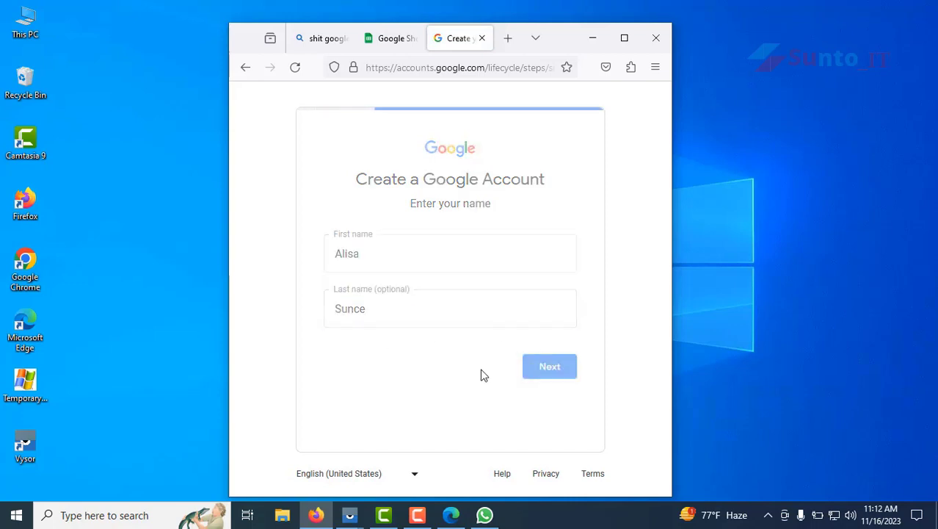
Fill in the account holder's date of birth and set the gender to Rather not say.
left_click(358, 262)
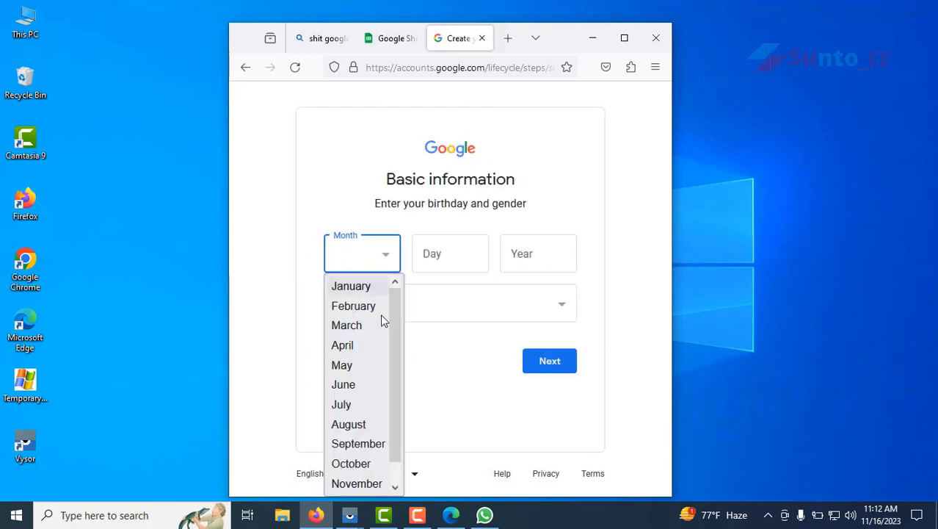
left_click(370, 325)
left_click(441, 256)
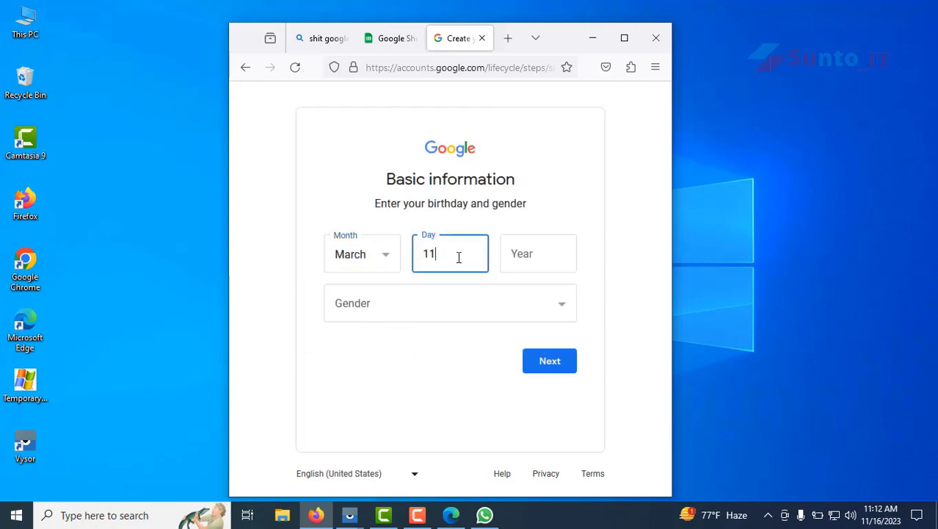
left_click(535, 259)
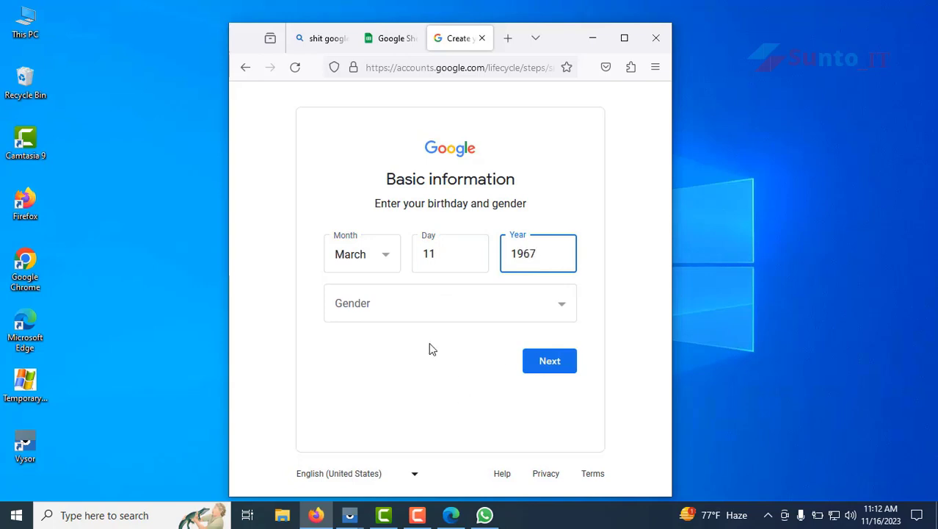
left_click(390, 300)
left_click(390, 373)
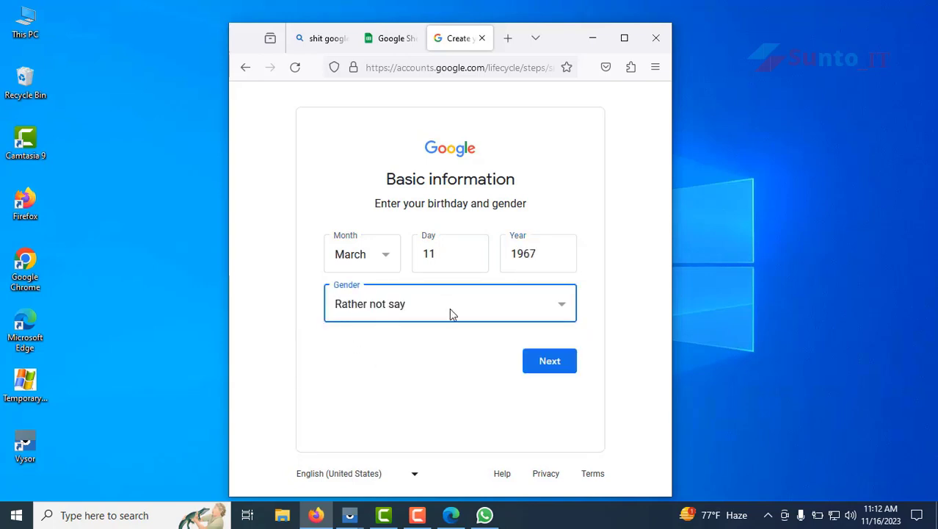